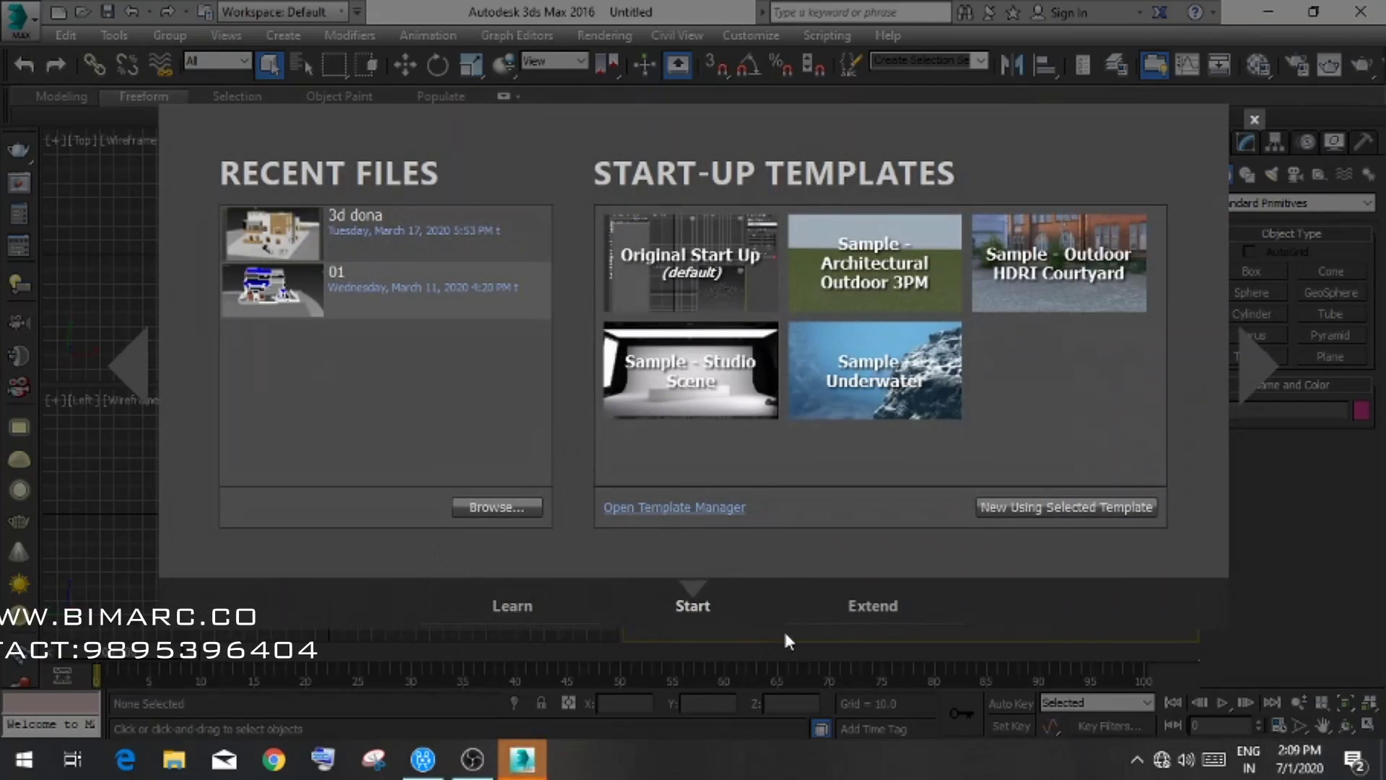
# - Close the Welcome Screen and cycle through the Top, Front, Left and Perspective viewports
pyautogui.click(1254, 119)
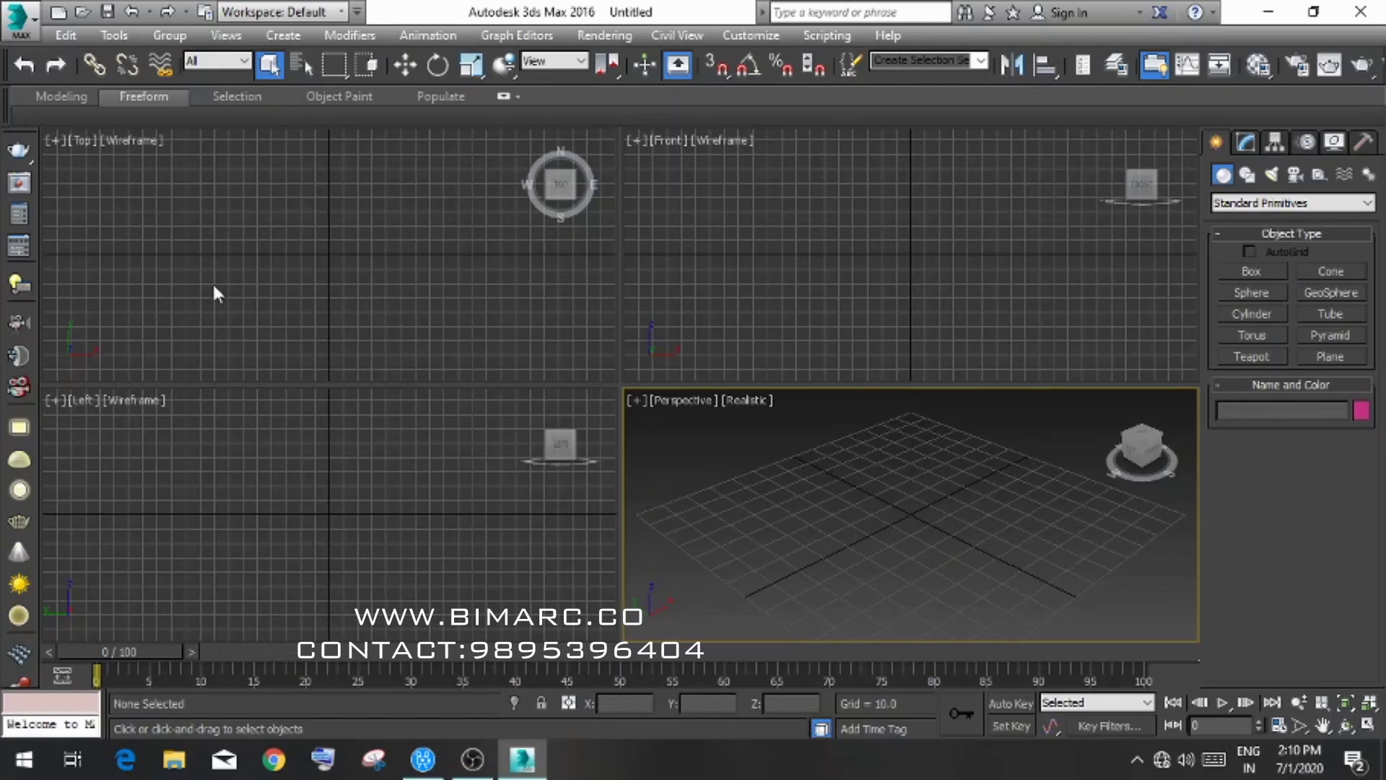
pyautogui.click(430, 240)
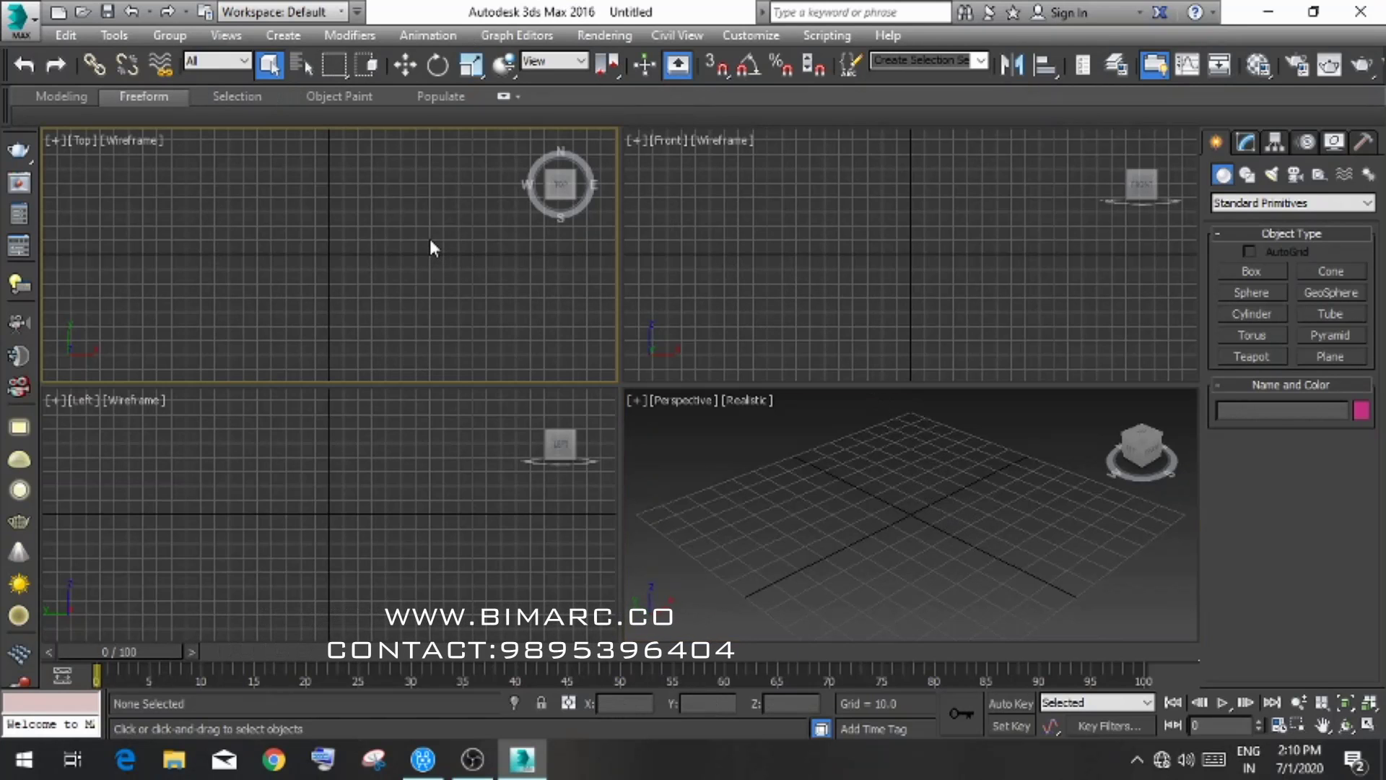
pyautogui.click(768, 180)
pyautogui.click(503, 448)
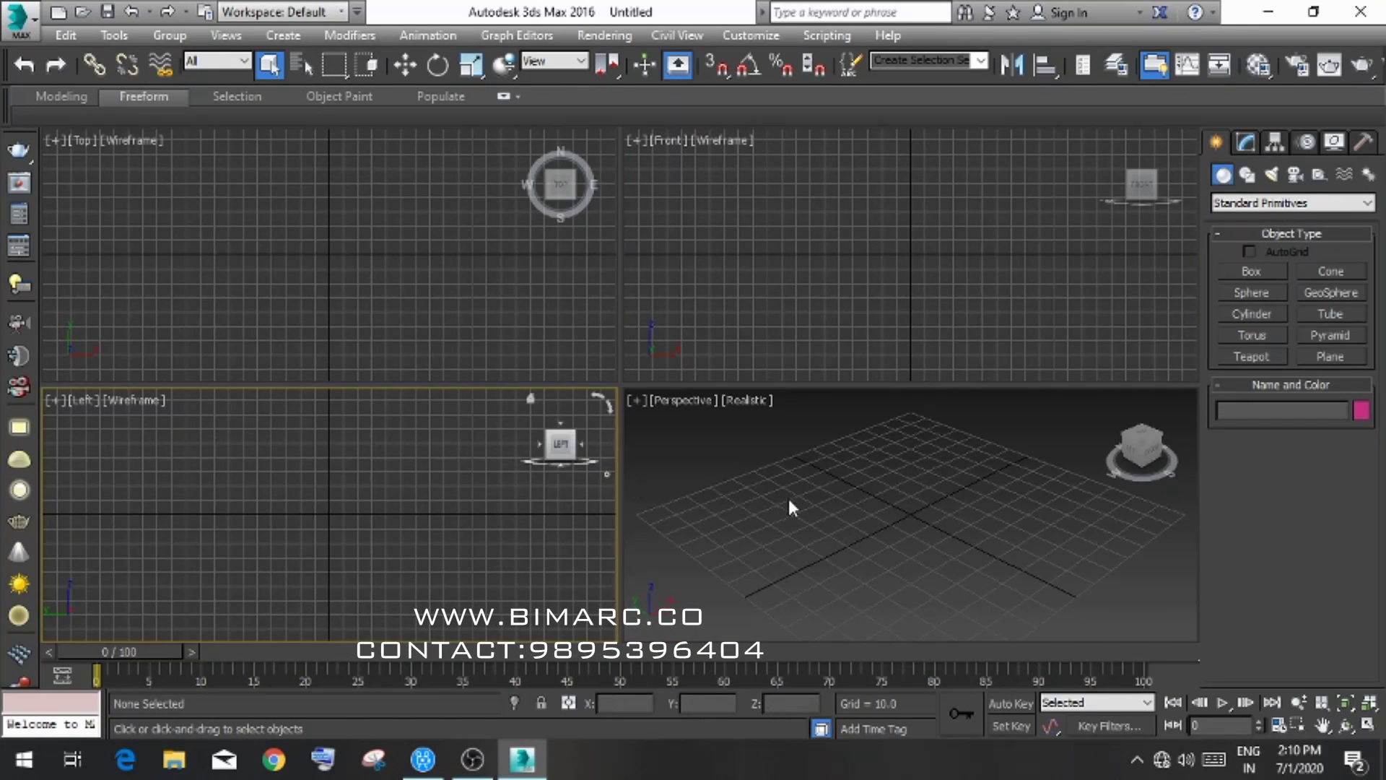
pyautogui.click(787, 495)
pyautogui.click(781, 279)
pyautogui.click(335, 270)
pyautogui.click(294, 462)
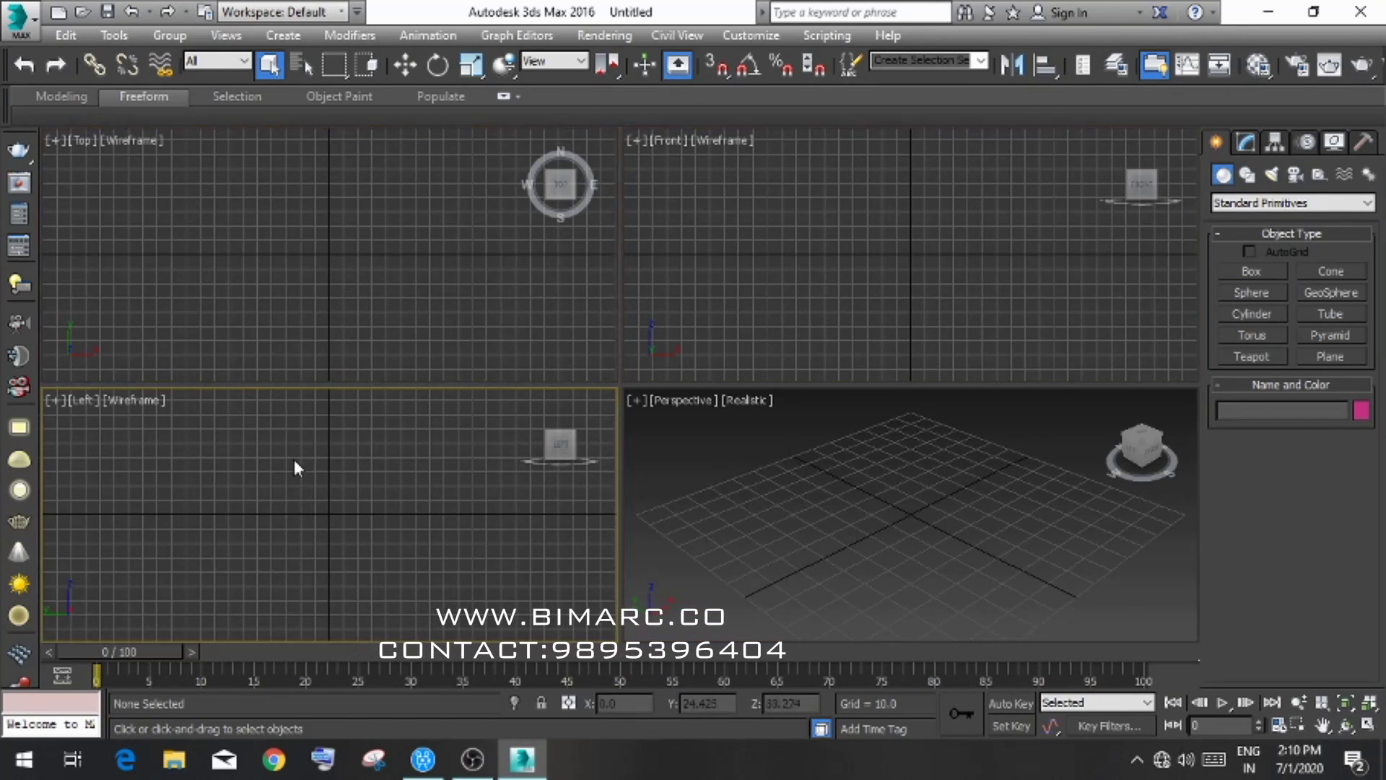
pyautogui.click(272, 254)
pyautogui.click(686, 253)
pyautogui.click(402, 492)
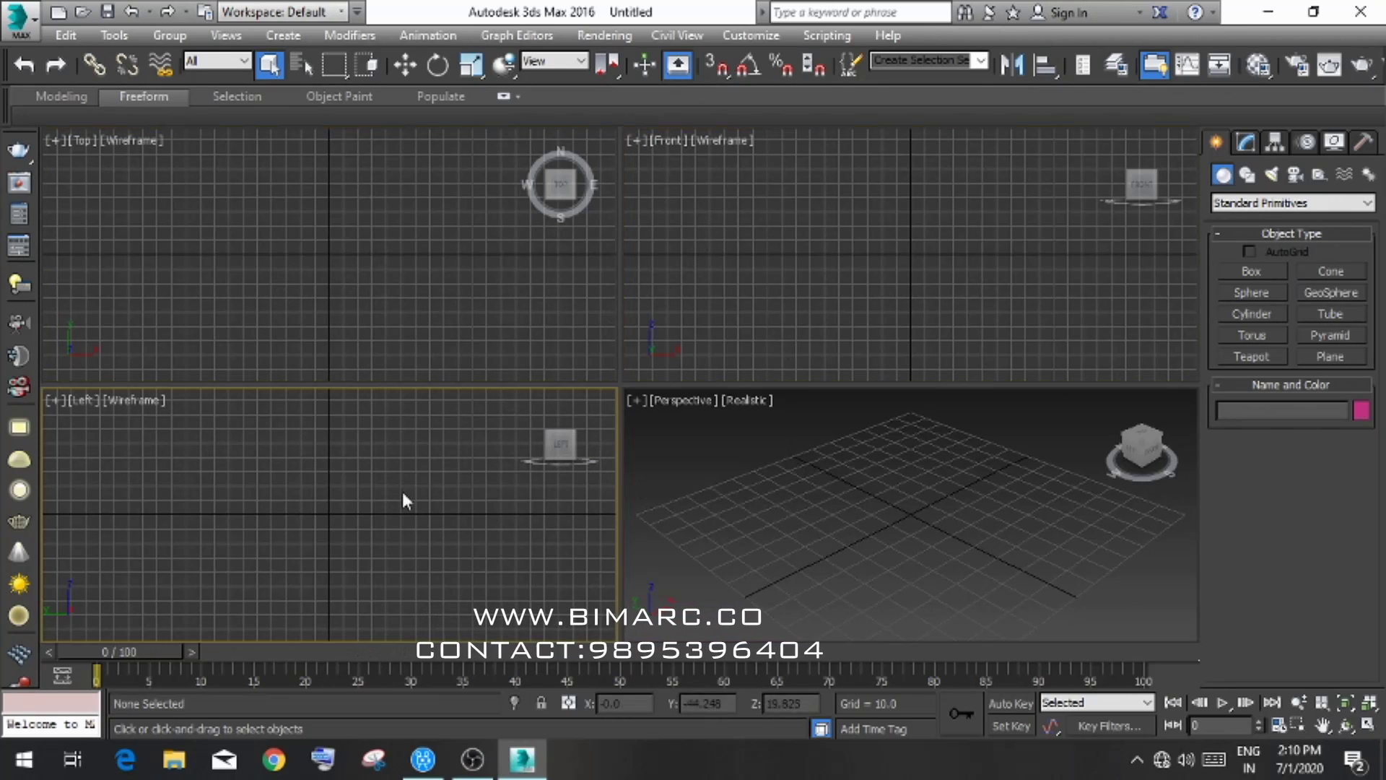
pyautogui.click(739, 505)
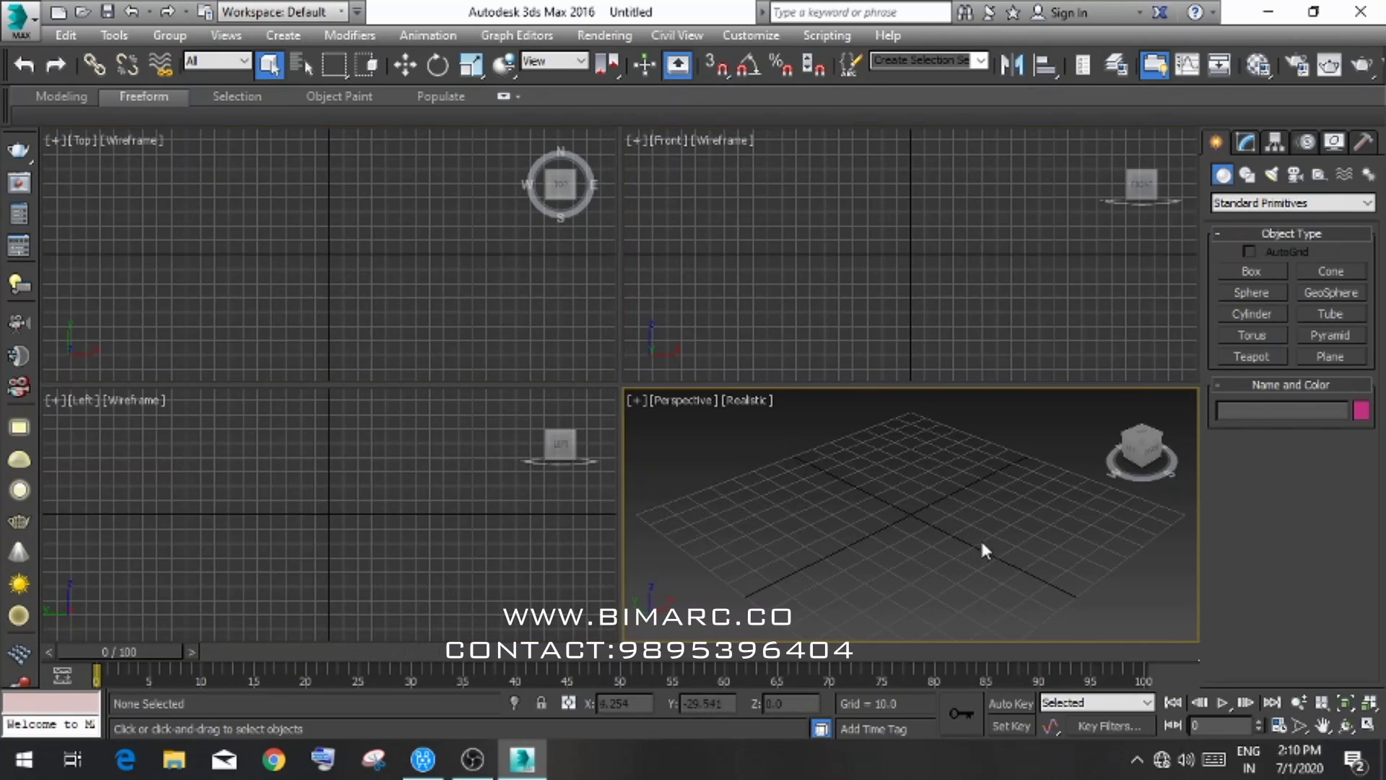
# - Create a temporary test box in the Perspective viewport
pyautogui.click(1250, 271)
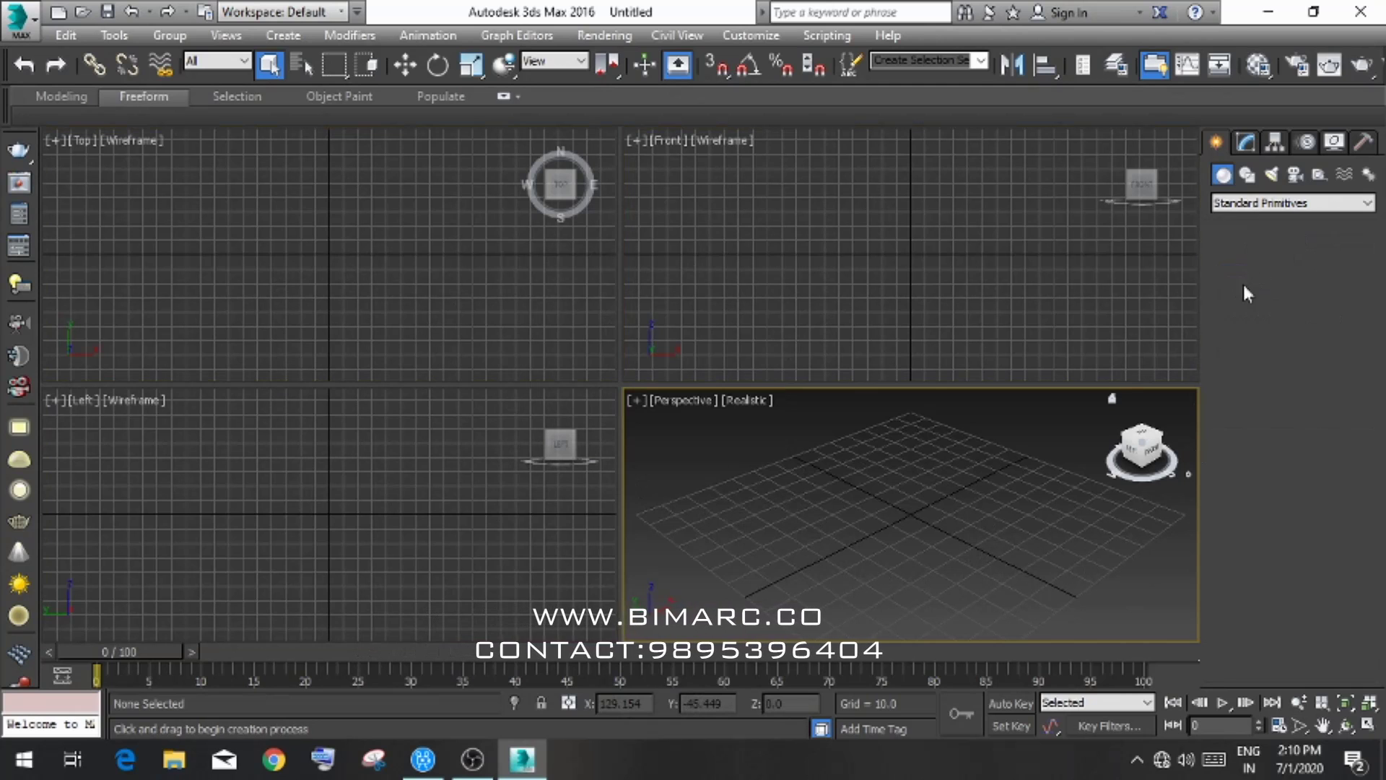
pyautogui.moveTo(860, 479); pyautogui.dragTo(830, 591)
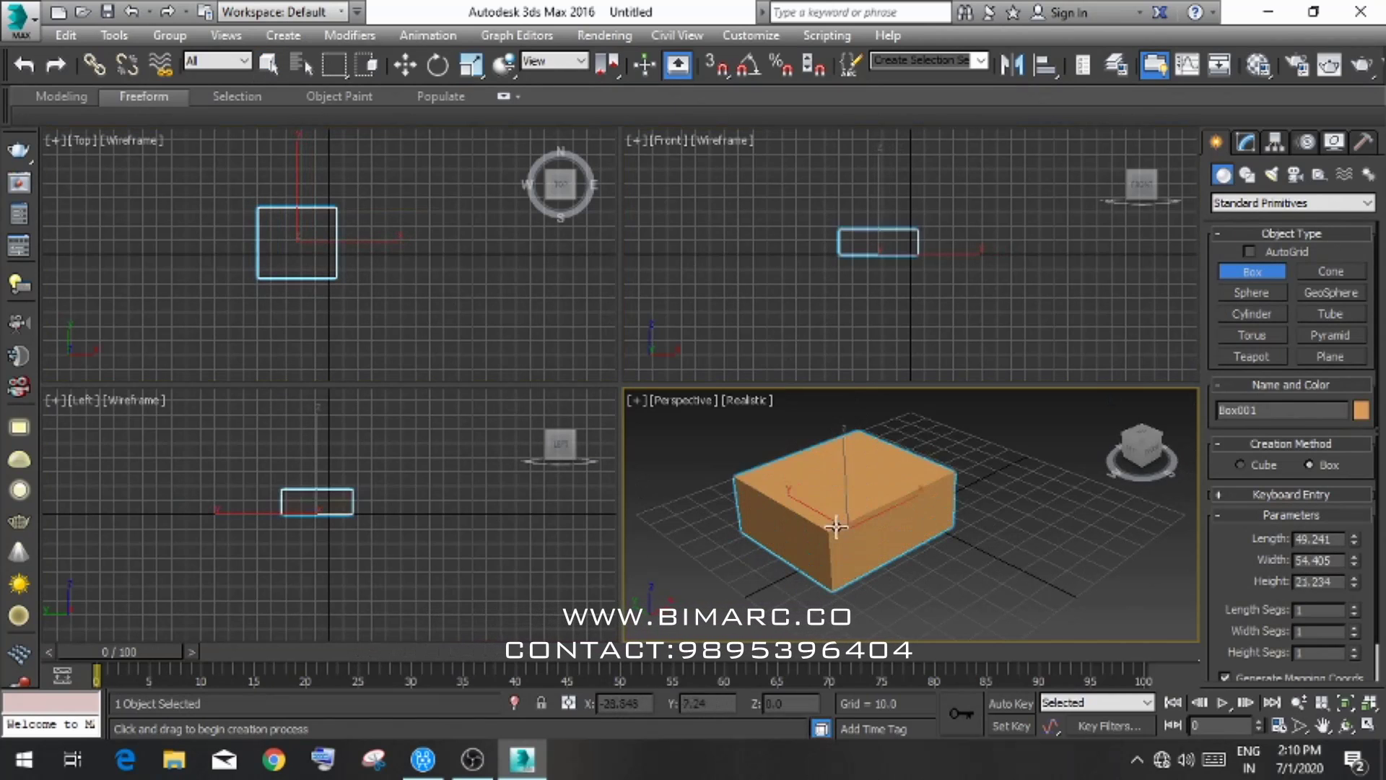
pyautogui.click(814, 501)
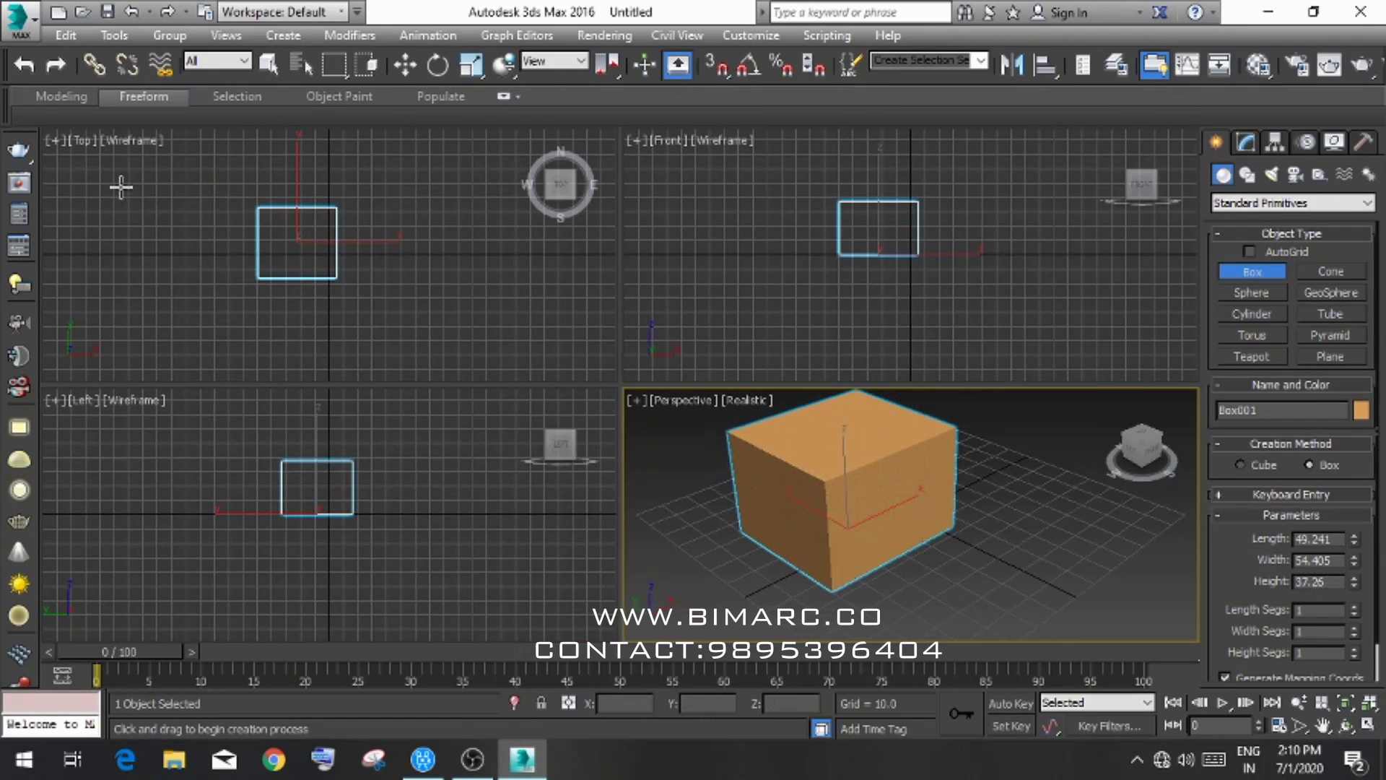
# - Set the Top, Left and Front viewports to Realistic shading and delete the test box
pyautogui.click(125, 141)
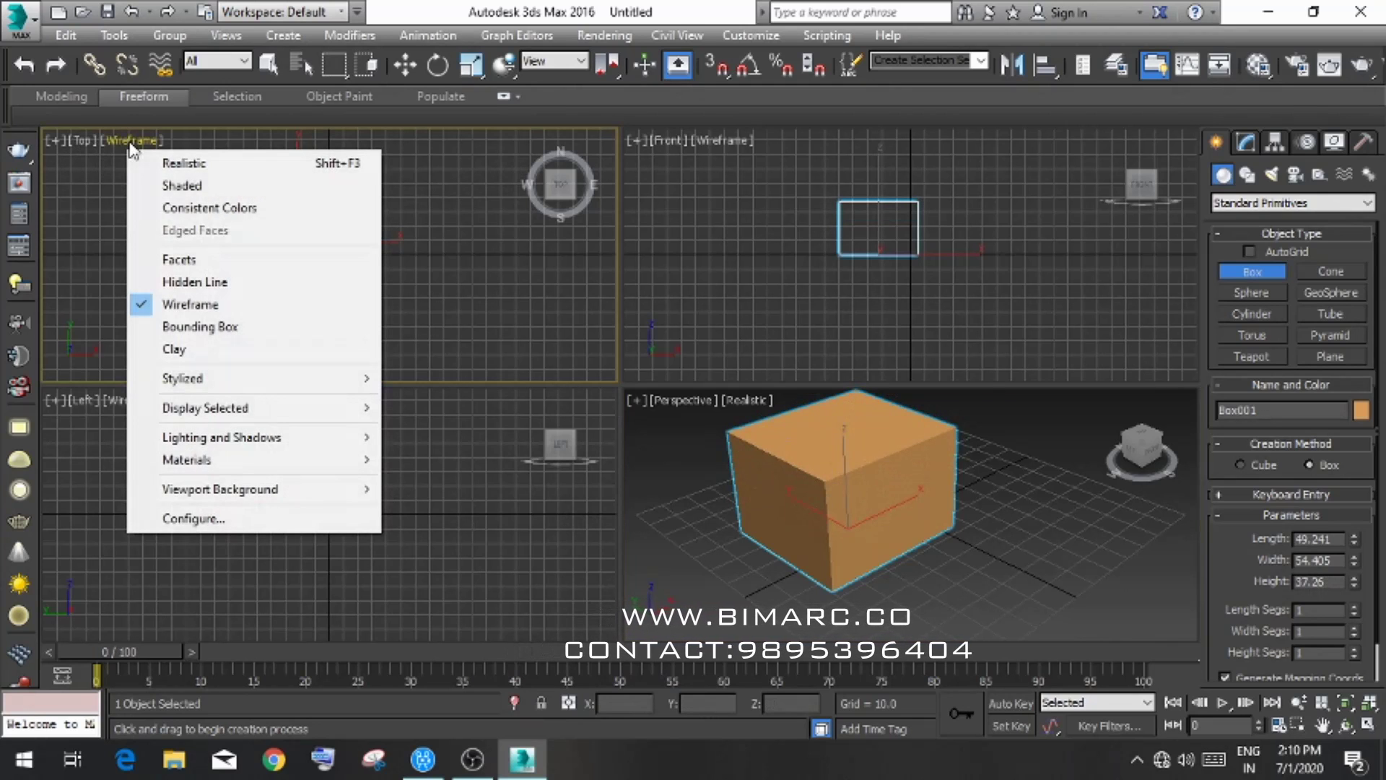
pyautogui.click(162, 167)
pyautogui.click(122, 400)
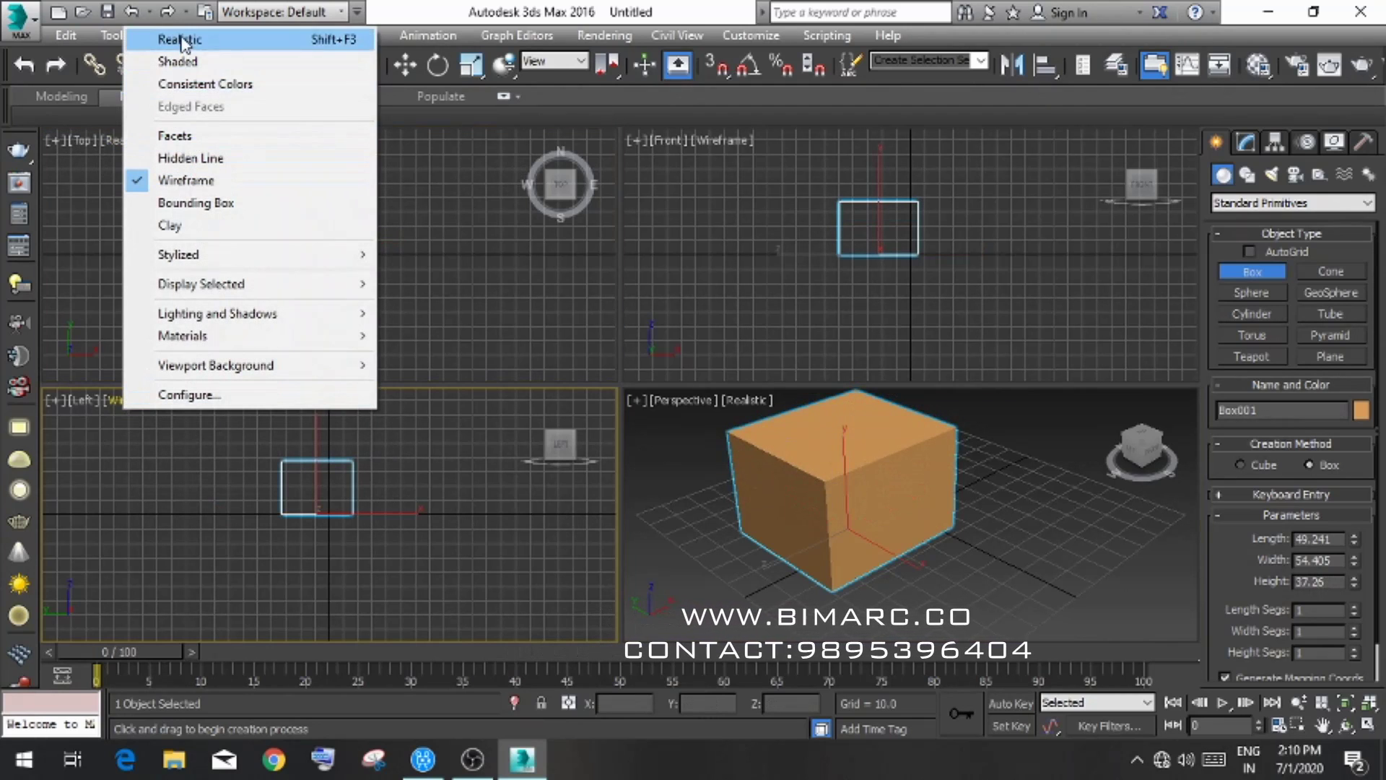
pyautogui.click(177, 39)
pyautogui.click(718, 142)
pyautogui.click(733, 162)
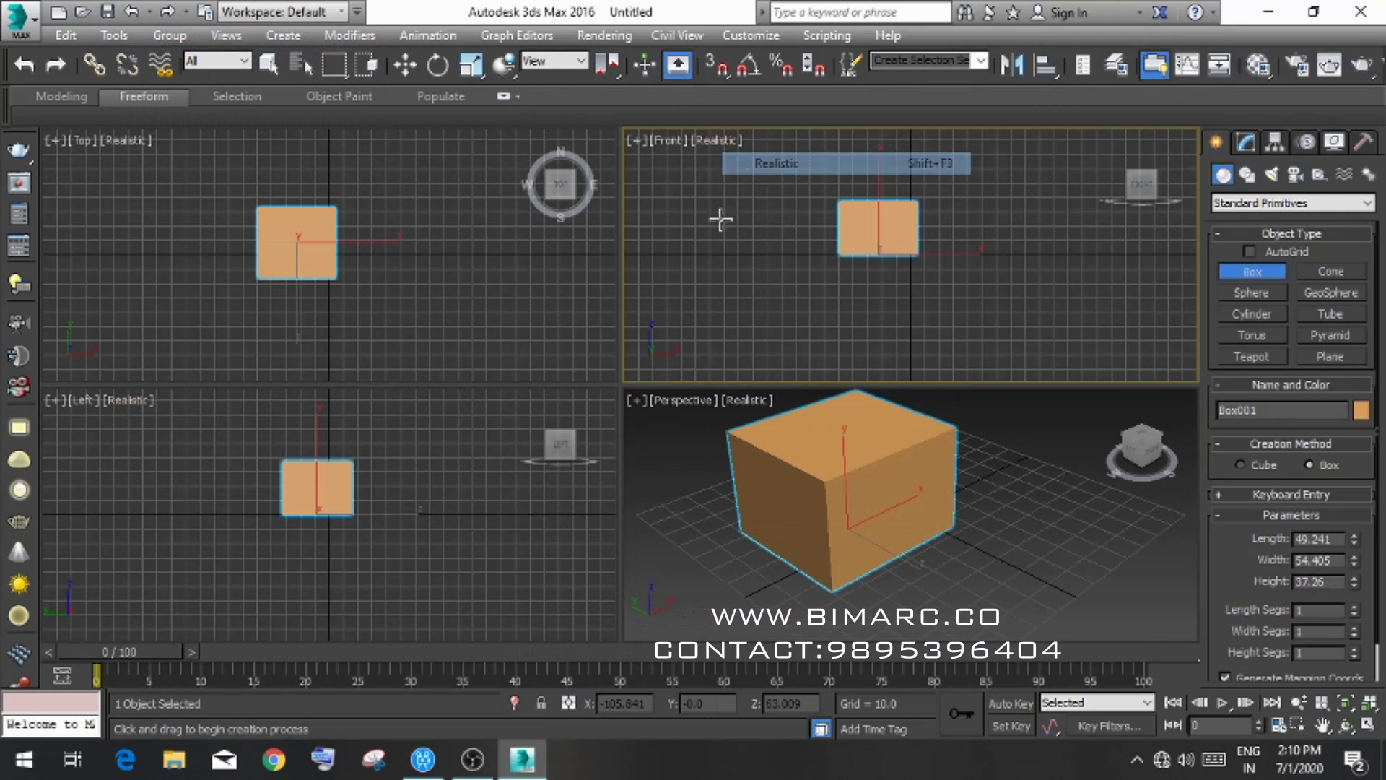
pyautogui.click(824, 503)
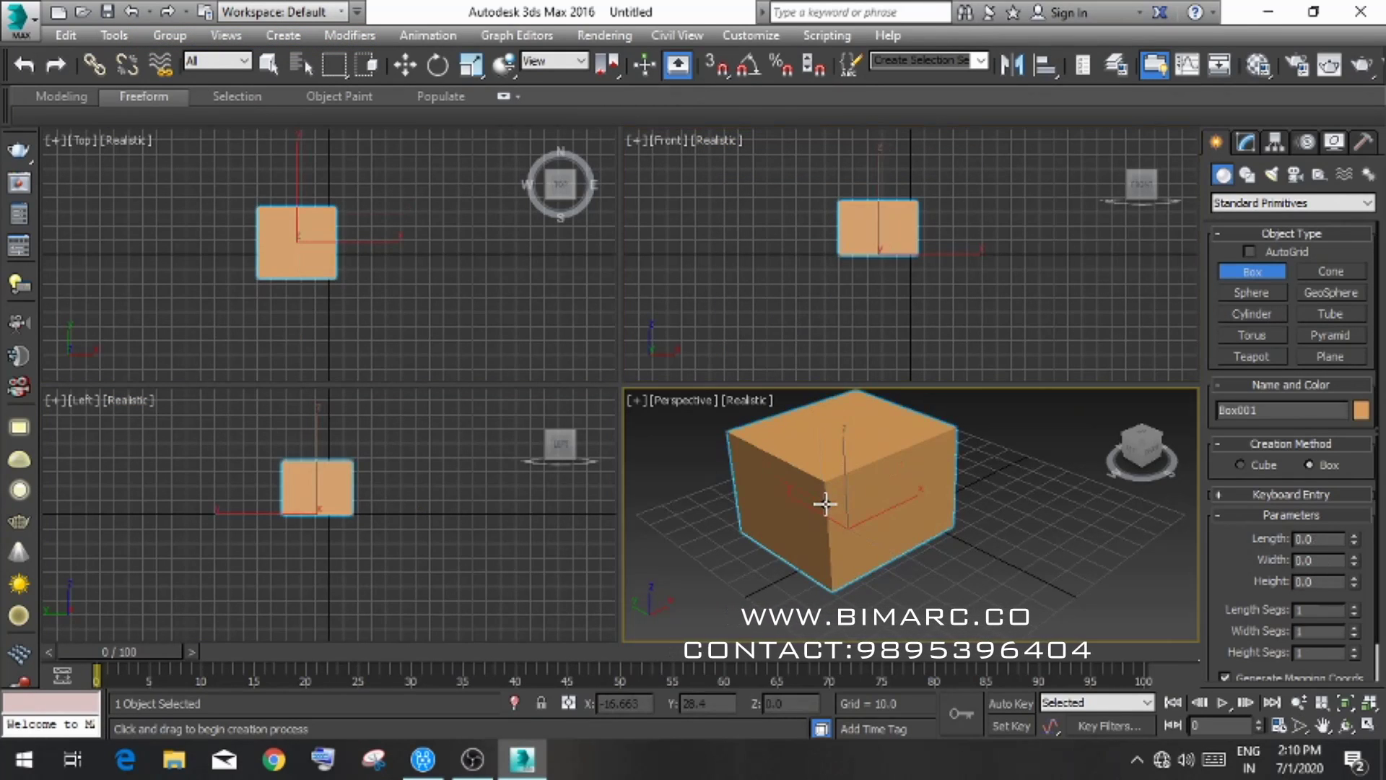
pyautogui.press('Delete')
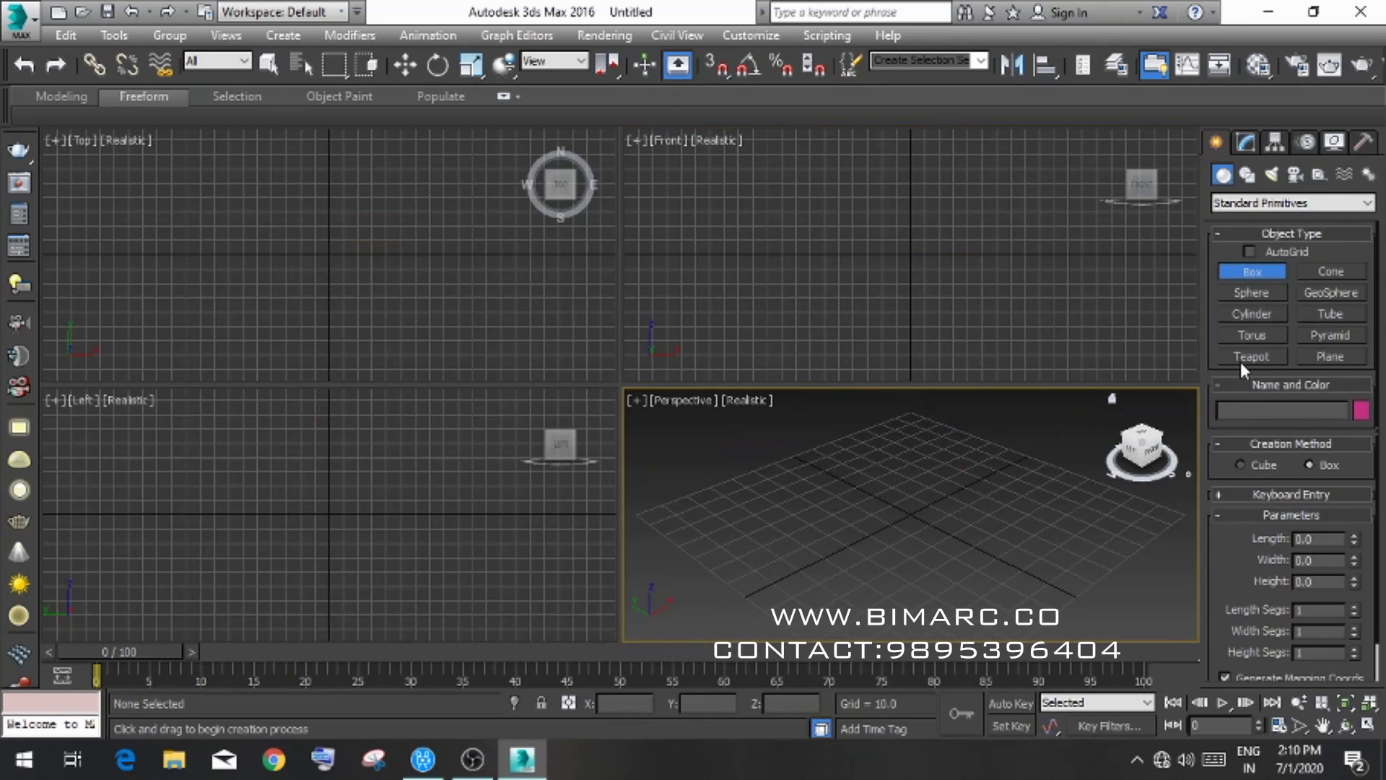
# - Create Teapot001 at the scene centre and orbit the Perspective view to look down on it
pyautogui.click(1244, 361)
pyautogui.moveTo(860, 505); pyautogui.dragTo(893, 543)
pyautogui.keyDown('alt'); pyautogui.moveTo(893, 542); pyautogui.dragTo(885, 506, button='middle'); pyautogui.keyUp('alt')
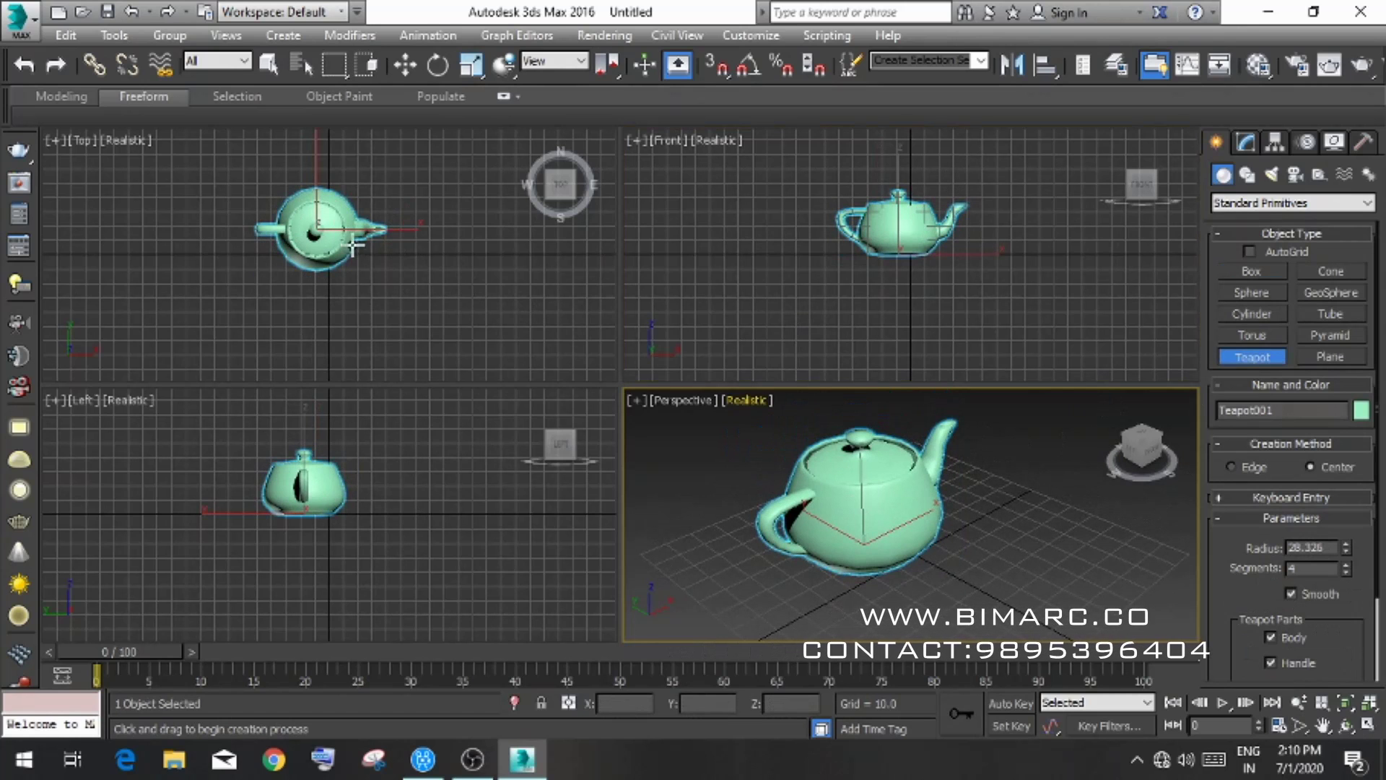
pyautogui.click(205, 212)
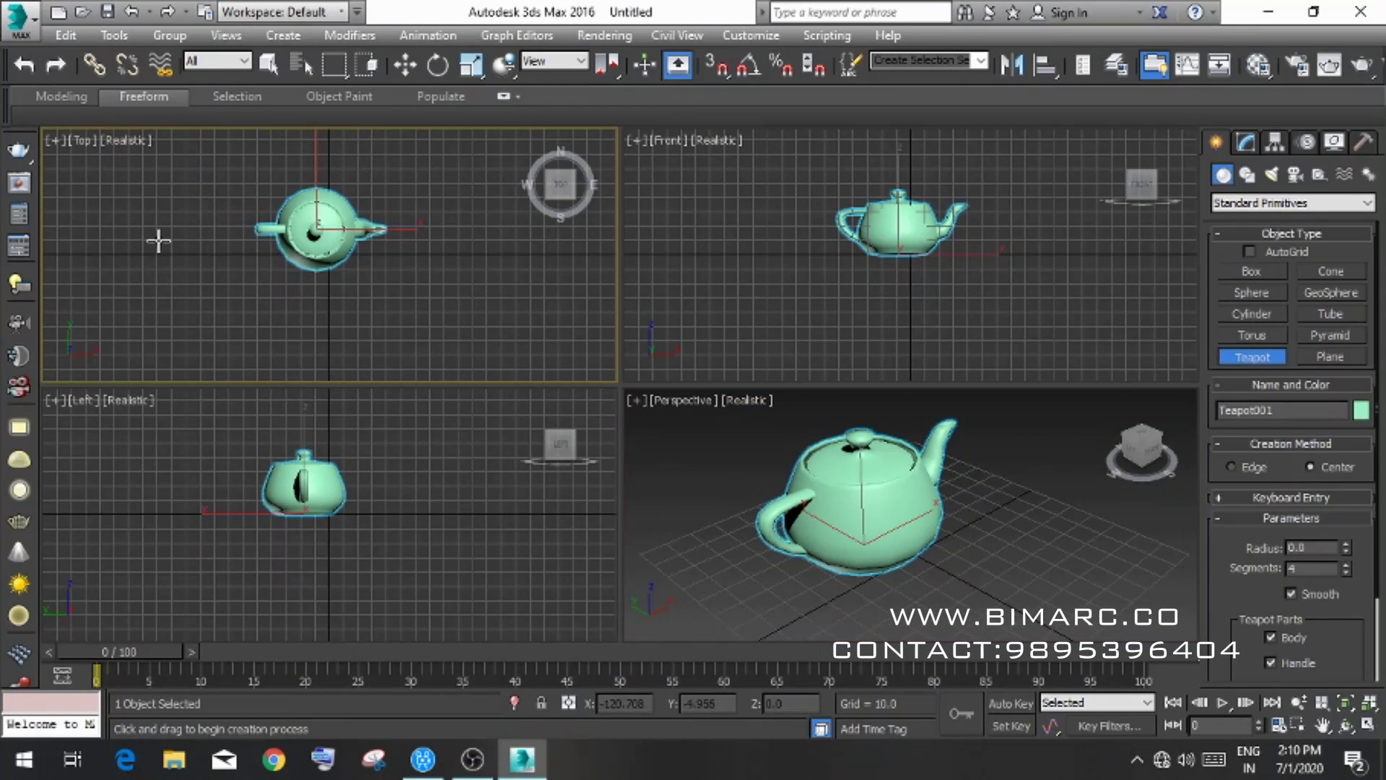
pyautogui.click(208, 448)
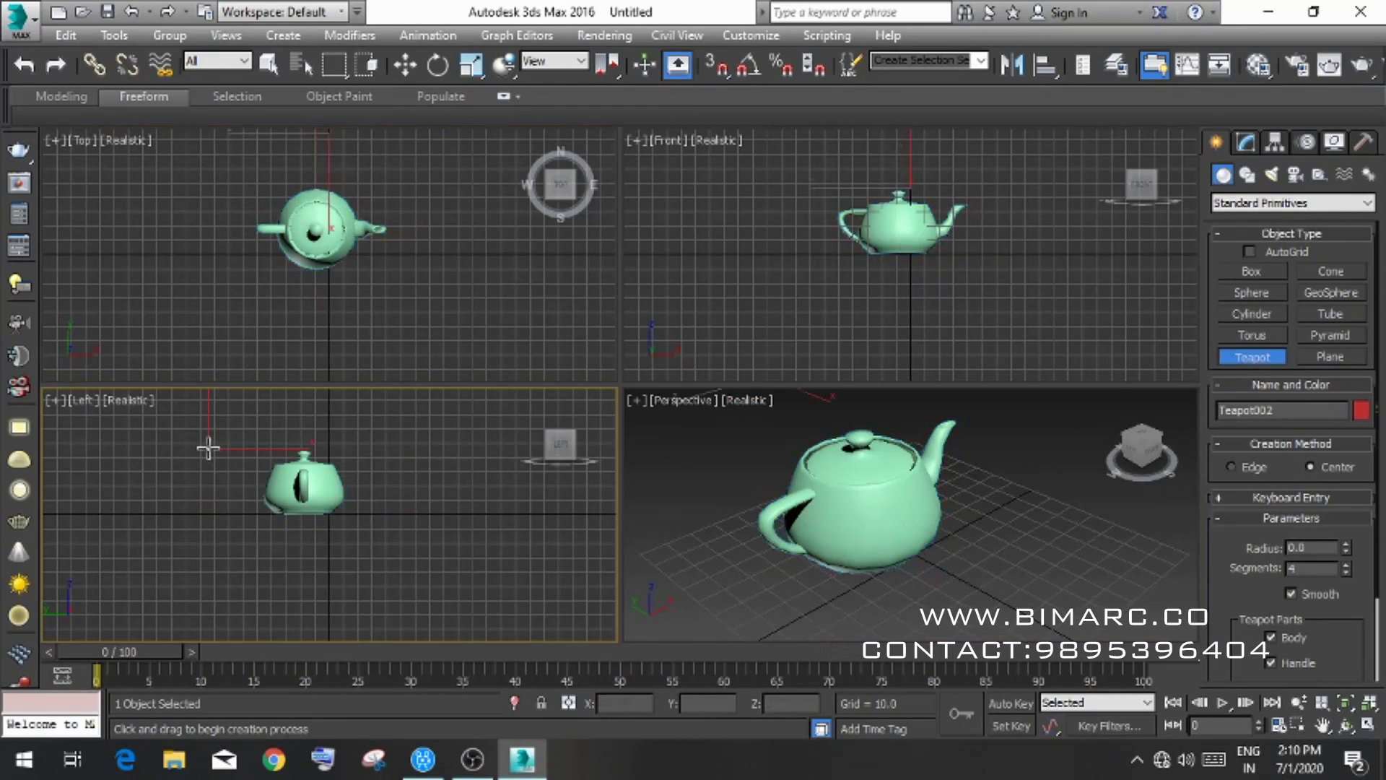
pyautogui.click(837, 264)
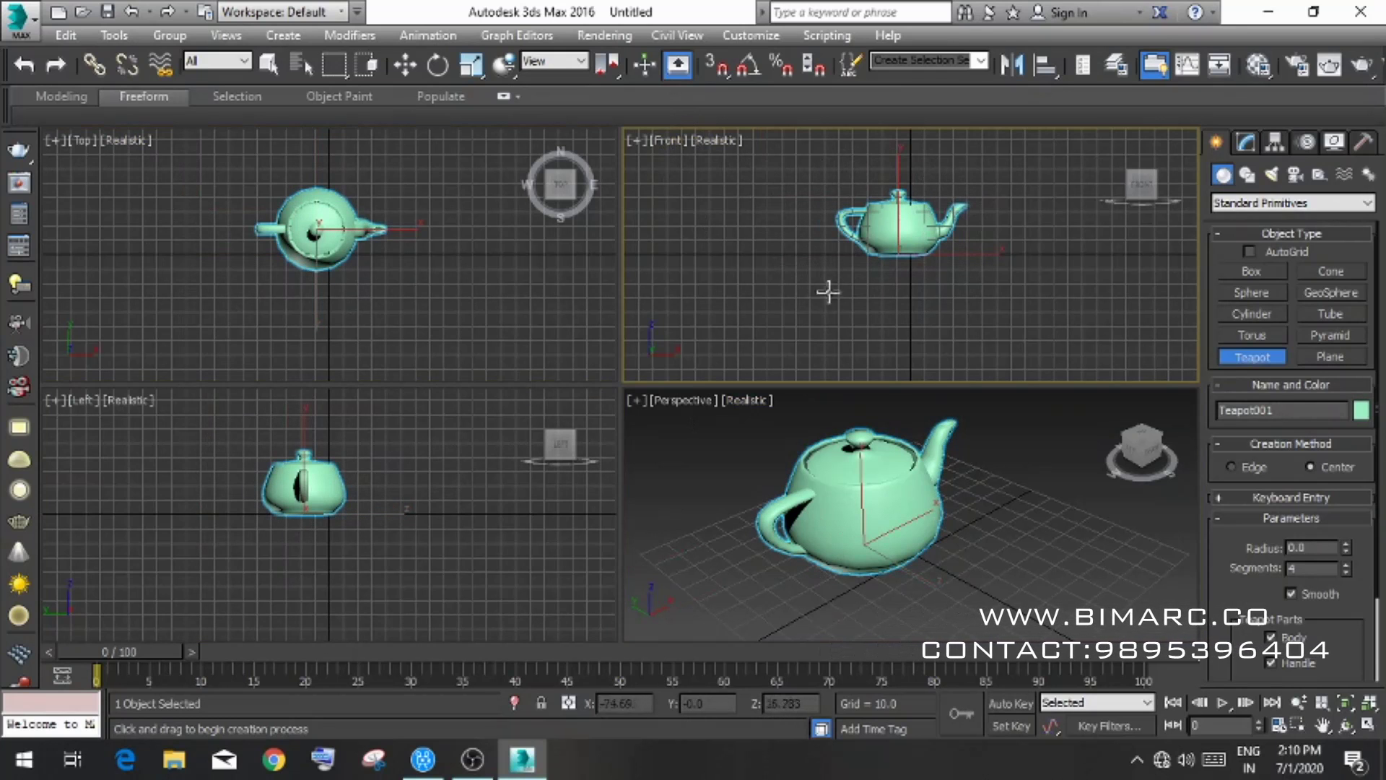
pyautogui.click(834, 499)
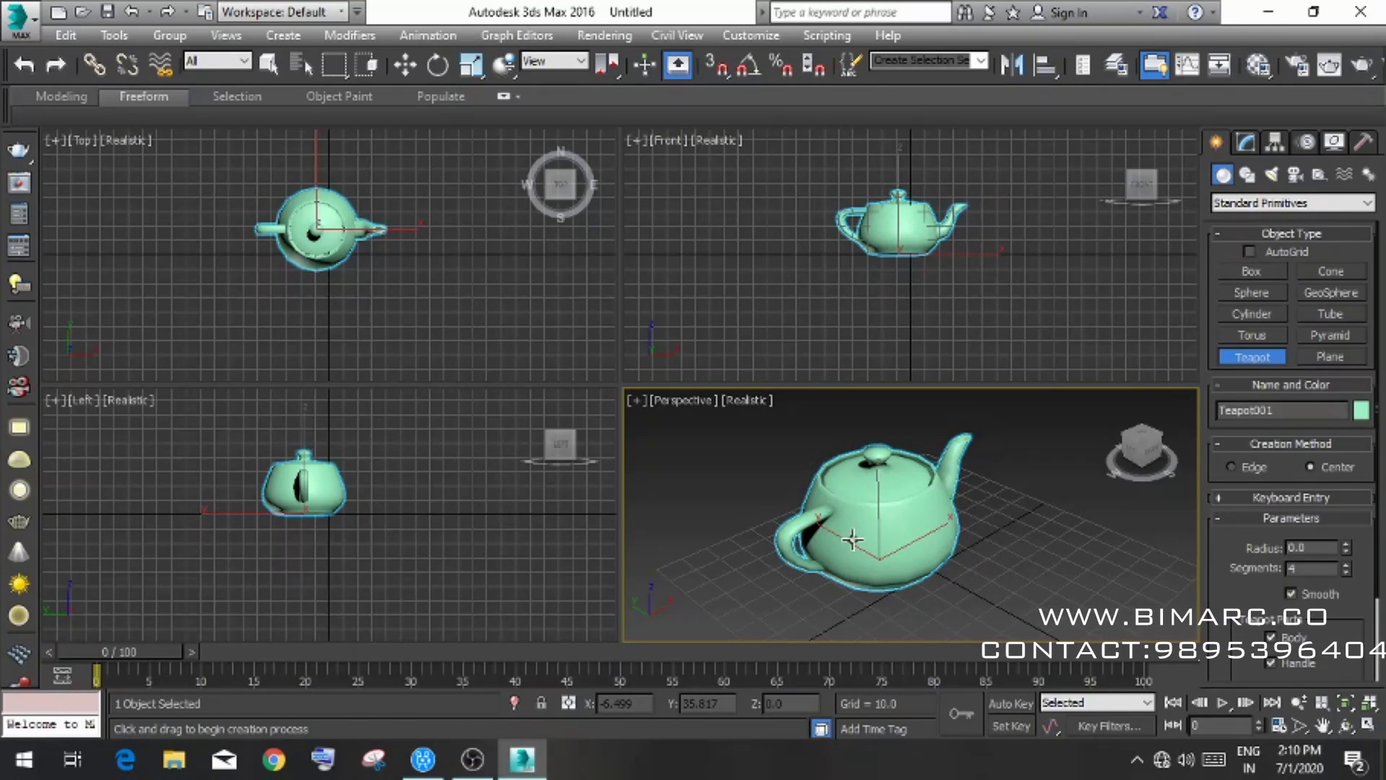
pyautogui.keyDown('alt'); pyautogui.moveTo(852, 539); pyautogui.dragTo(746, 479, button='middle'); pyautogui.keyUp('alt')
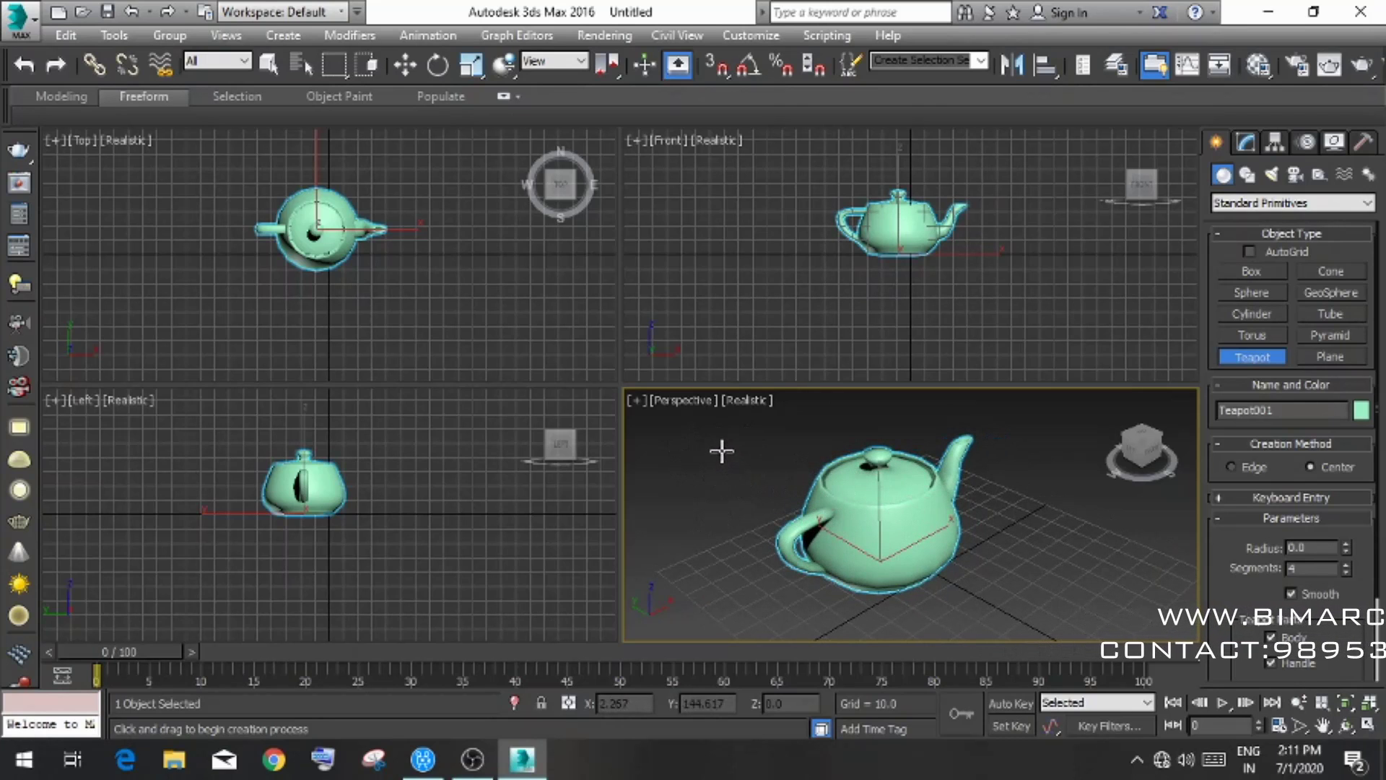
# - Maximize the Perspective viewport, then pan and zoom out so the teapot appears smaller and centred
pyautogui.click(1368, 733)
pyautogui.moveTo(774, 424)
pyautogui.mouseDown(button='middle')
pyautogui.moveTo(879, 450)
pyautogui.moveTo(731, 450)
pyautogui.mouseUp(button='middle')
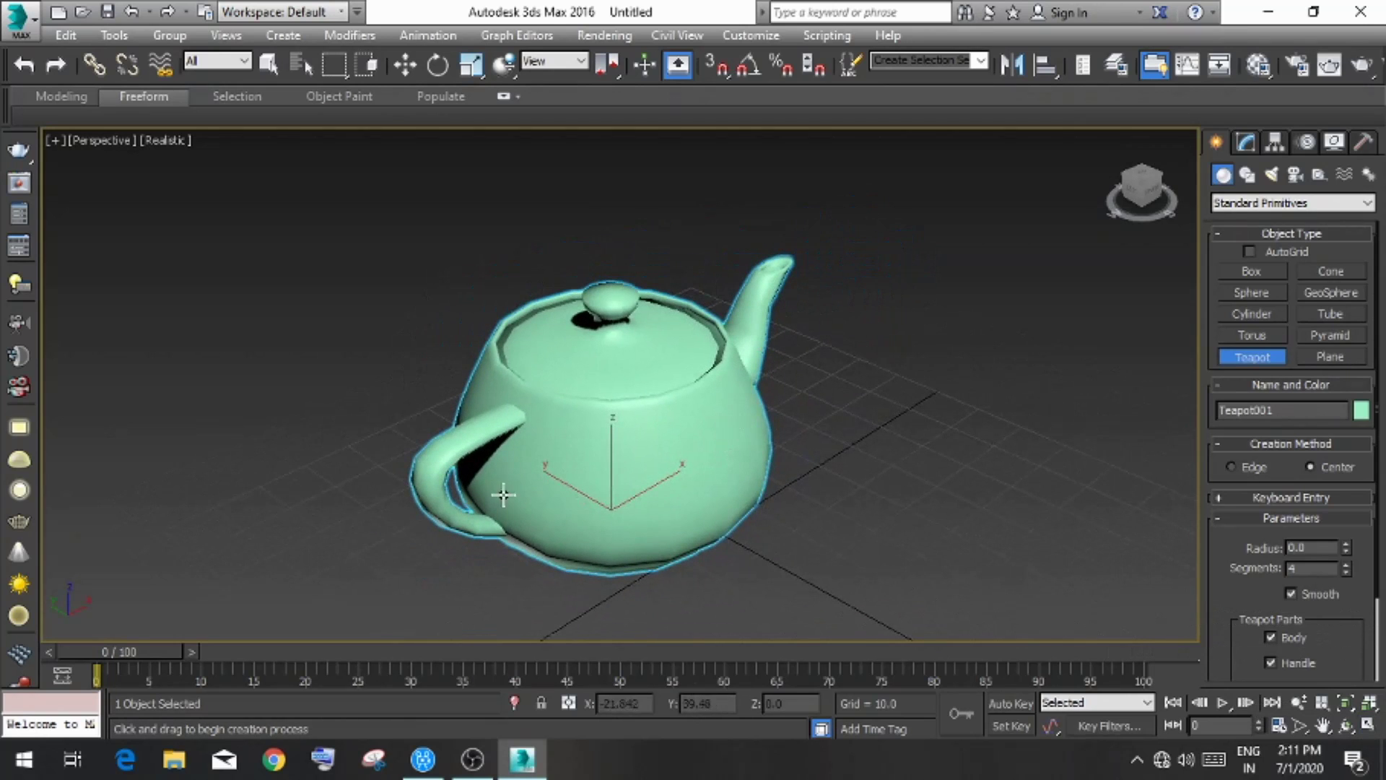
pyautogui.scroll(-3, 736, 460)
pyautogui.scroll(-2, 599, 419)
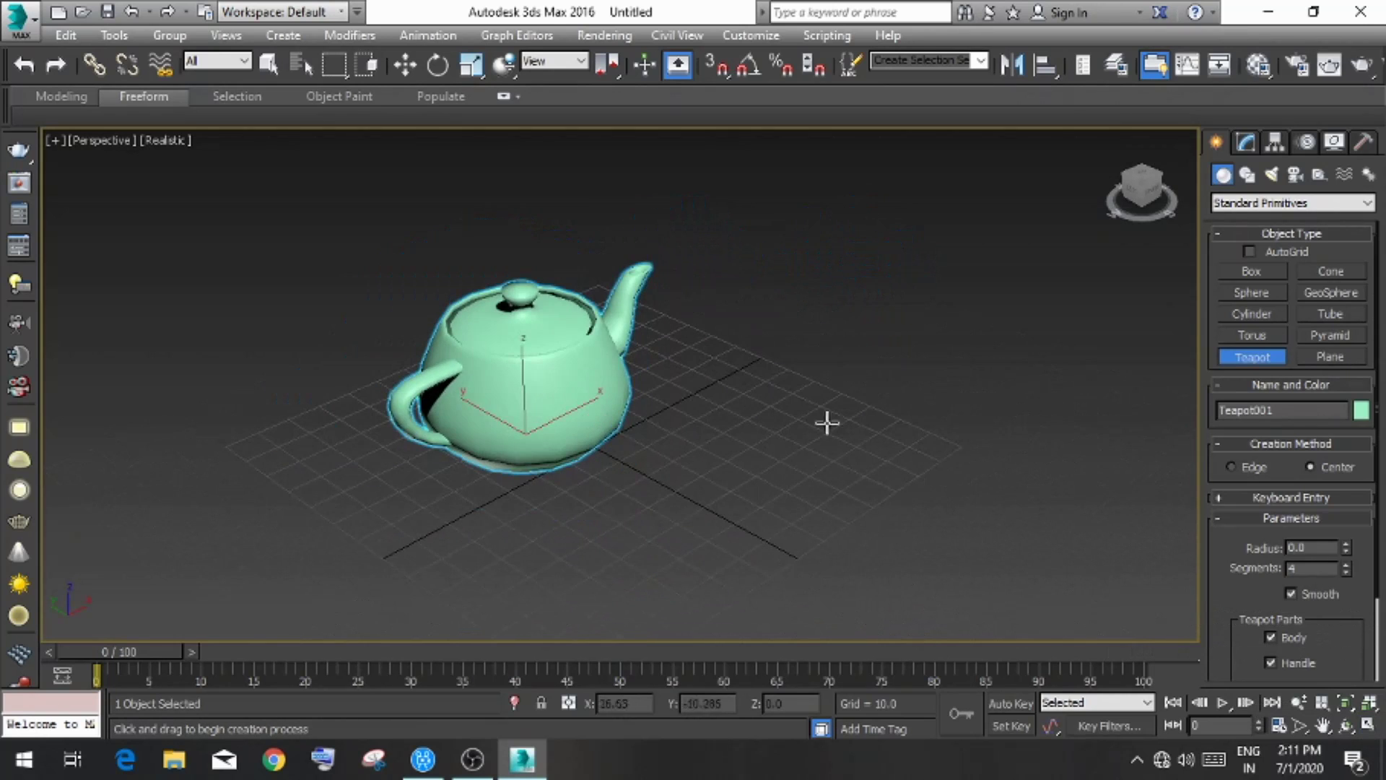
pyautogui.moveTo(606, 465); pyautogui.dragTo(623, 477, button='middle')
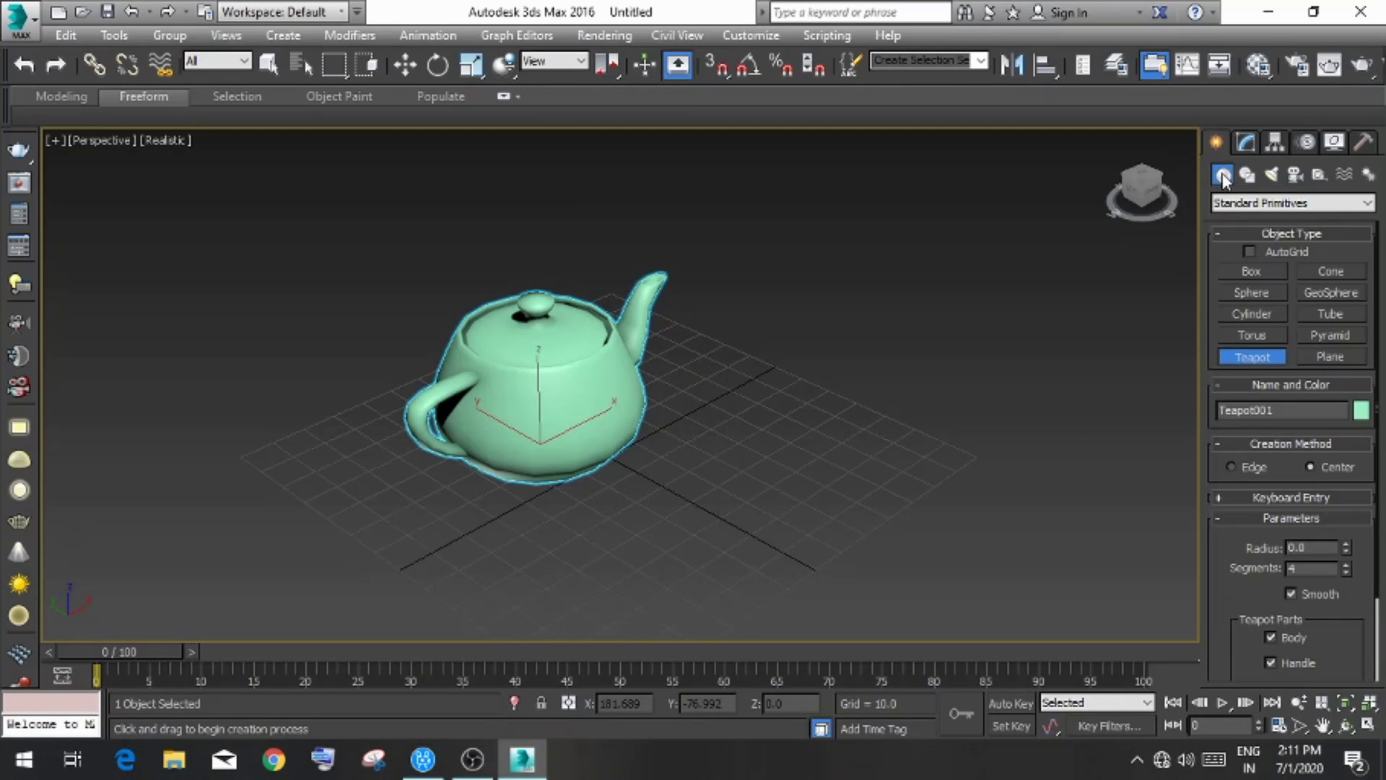
# - Add a box, sphere, cone, cylinder and torus arranged around the teapot
pyautogui.click(1253, 271)
pyautogui.moveTo(794, 361); pyautogui.dragTo(823, 494)
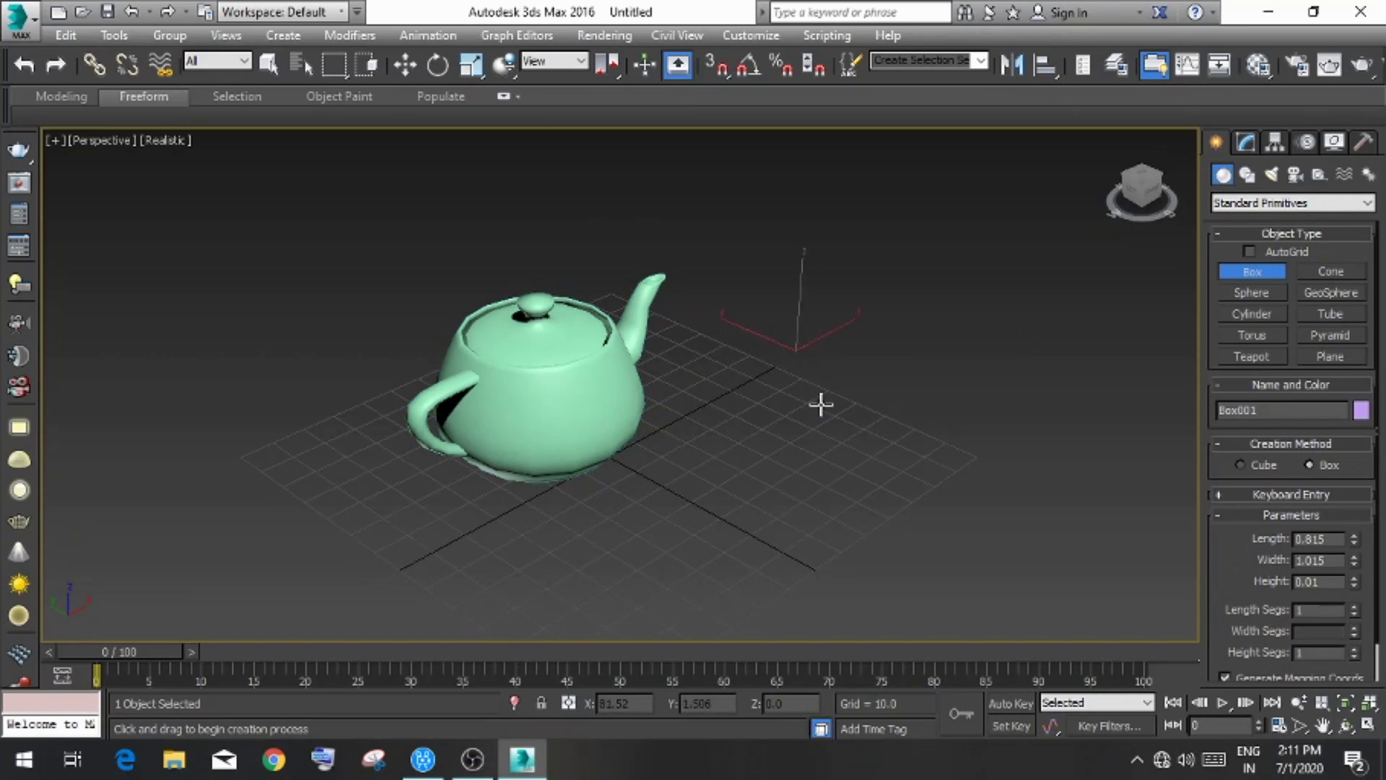
pyautogui.click(1252, 292)
pyautogui.moveTo(329, 458); pyautogui.dragTo(357, 497)
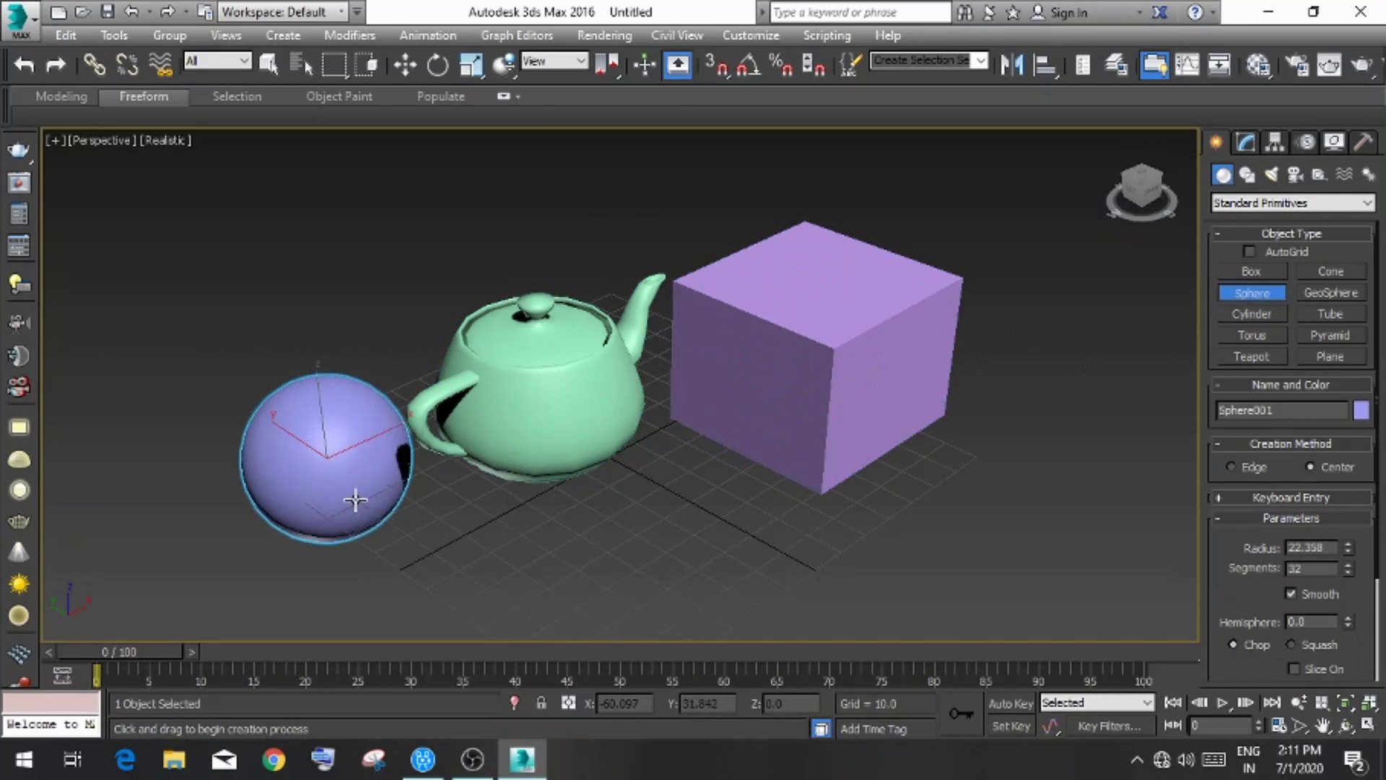
pyautogui.click(1331, 271)
pyautogui.moveTo(987, 542); pyautogui.dragTo(1091, 543)
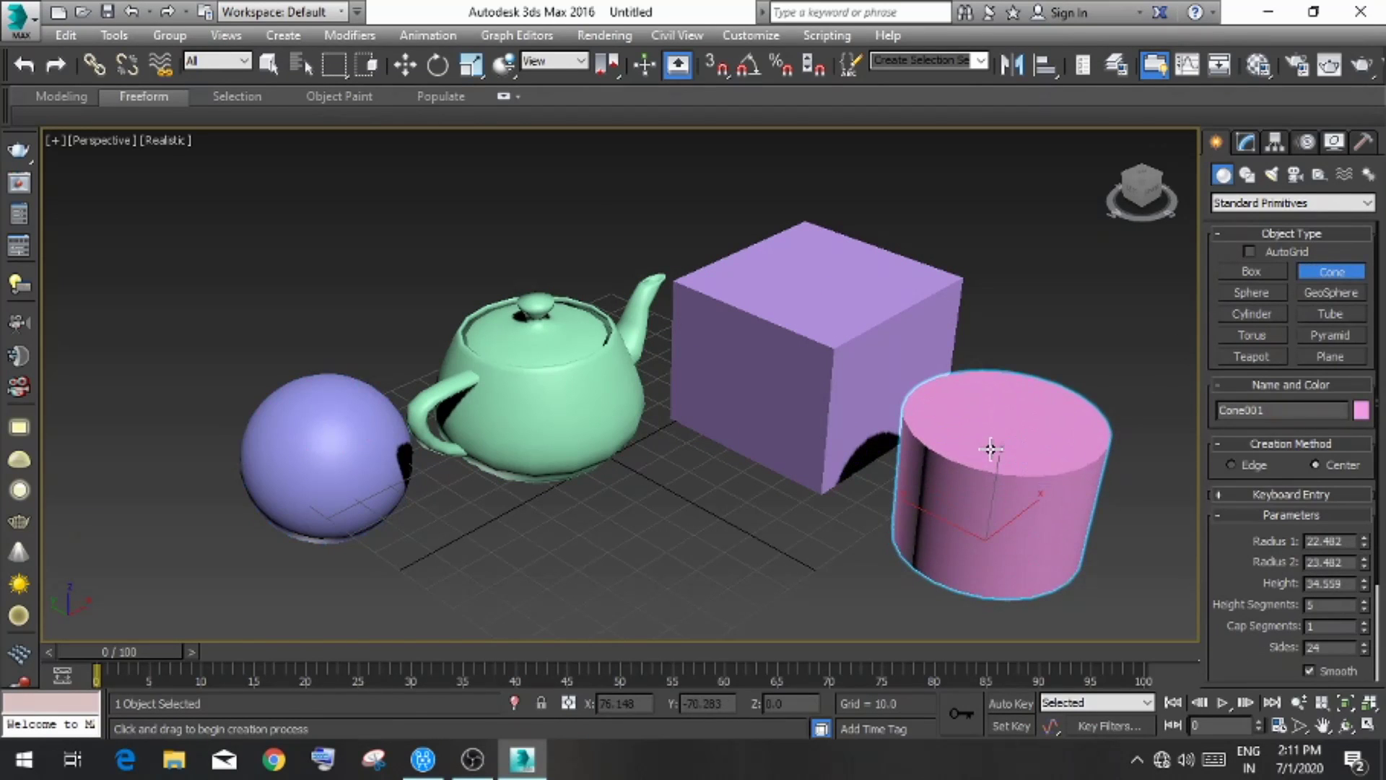
pyautogui.click(997, 505)
pyautogui.click(1251, 314)
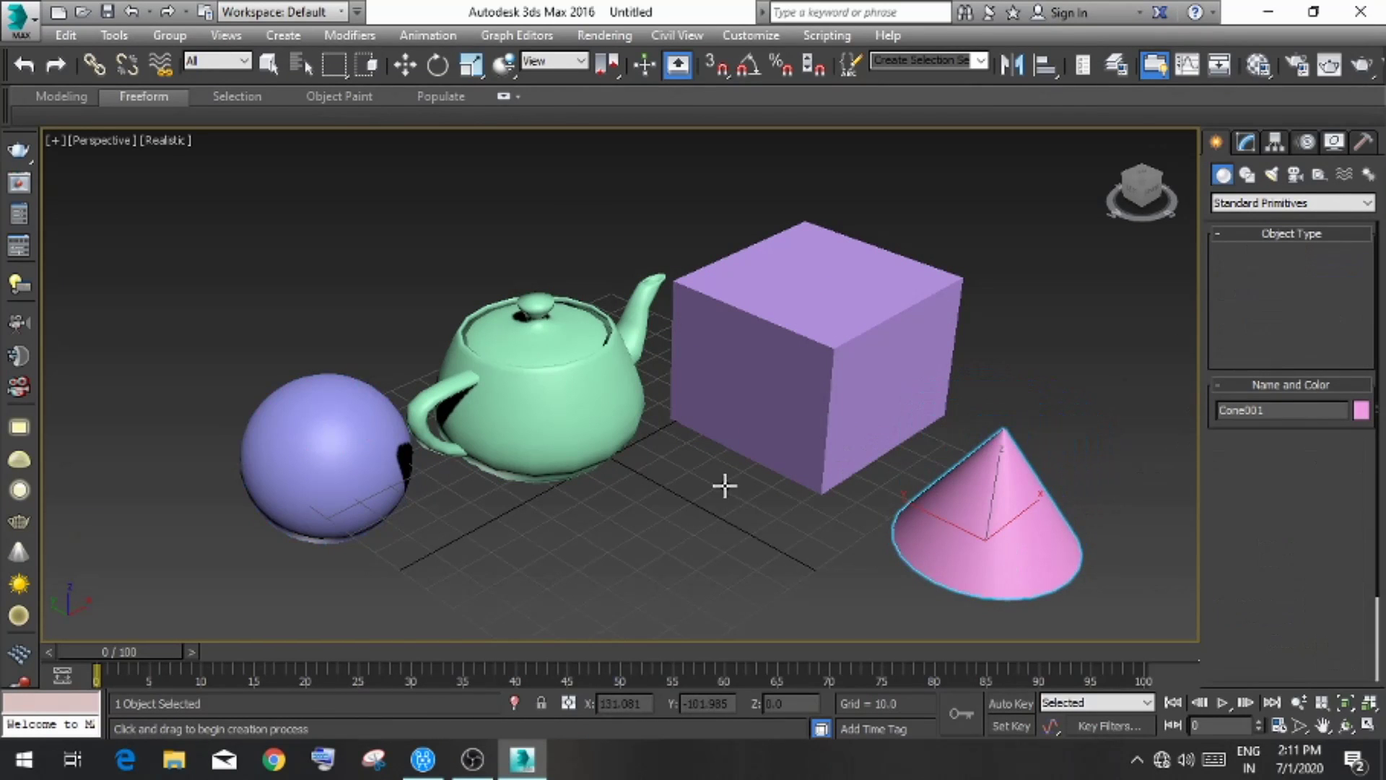
pyautogui.moveTo(619, 542); pyautogui.dragTo(616, 495)
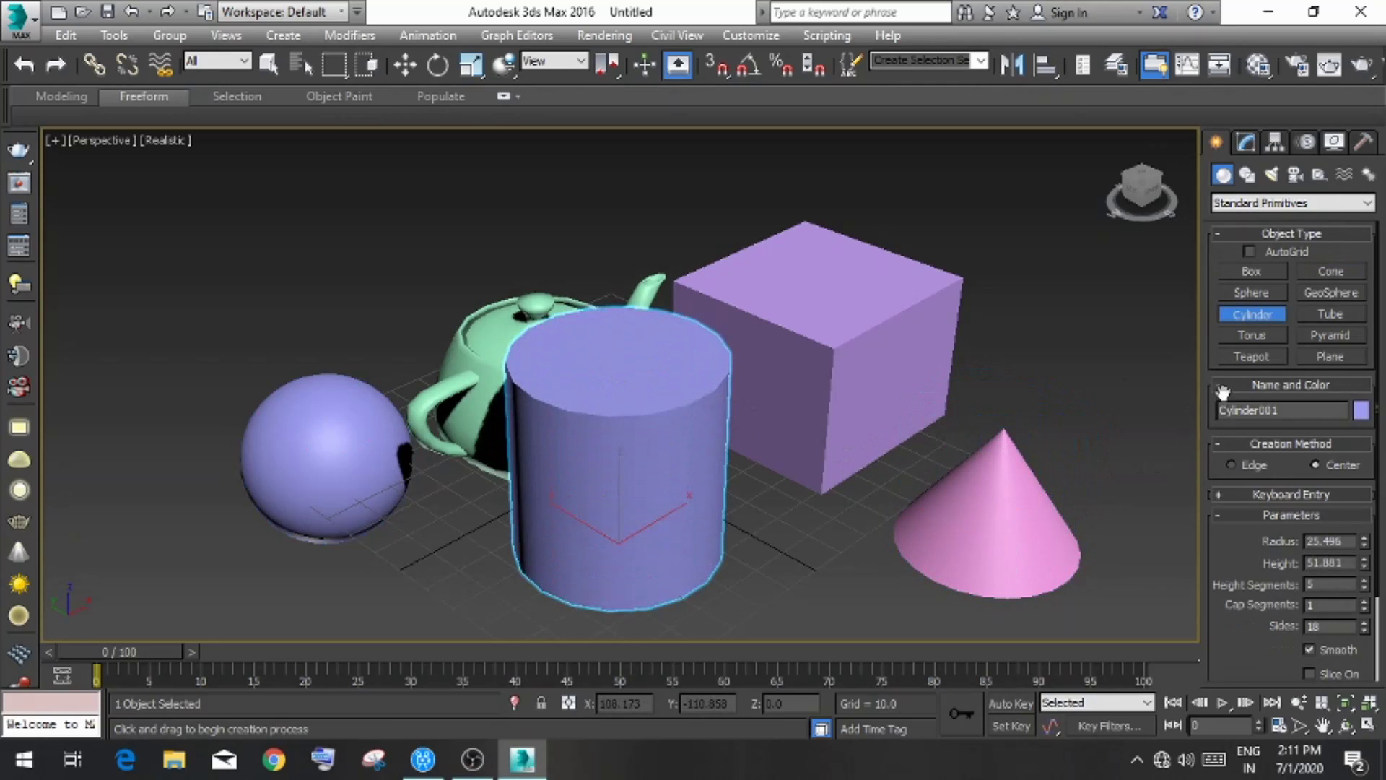
pyautogui.click(1251, 335)
pyautogui.moveTo(791, 536); pyautogui.dragTo(837, 535)
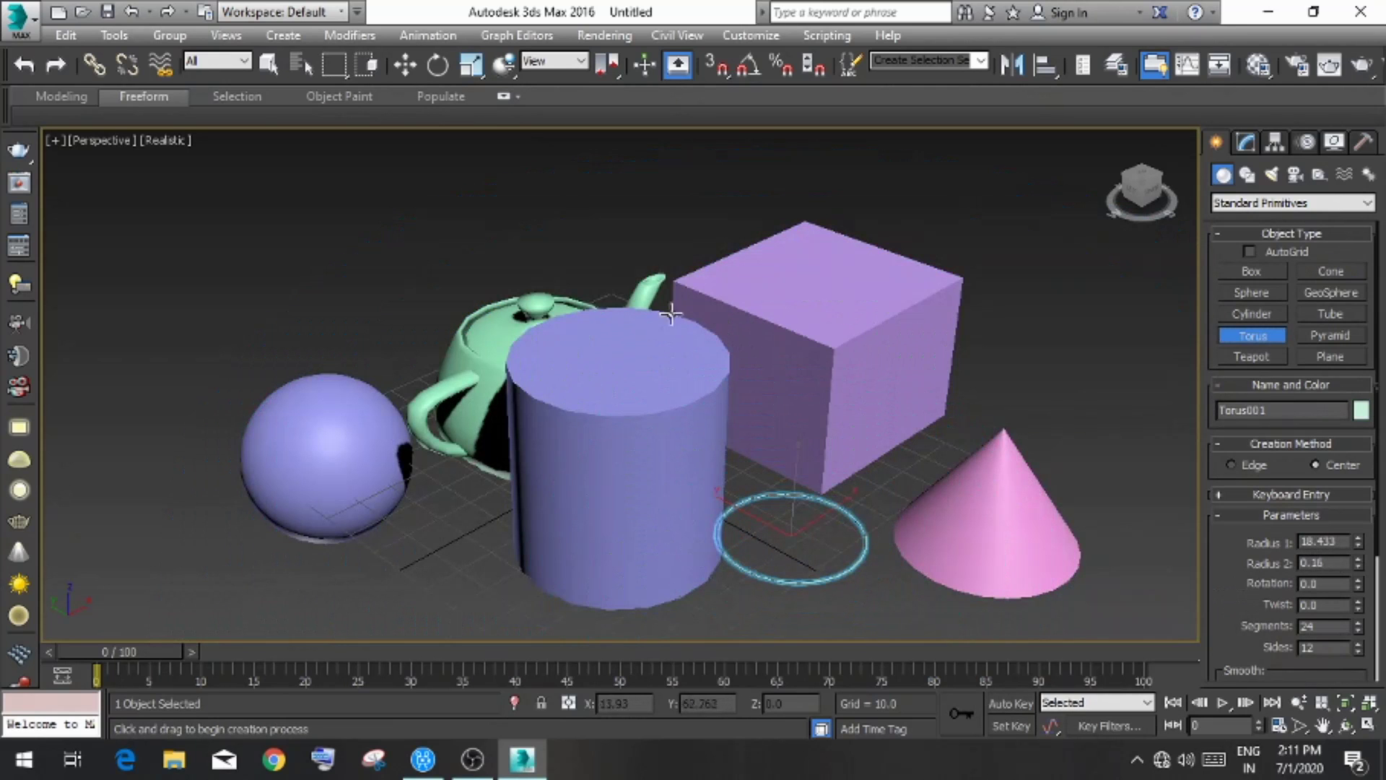
# - Pan and orbit the Perspective view to centre all primitives from a new angle
pyautogui.moveTo(630, 457); pyautogui.dragTo(613, 442, button='middle')
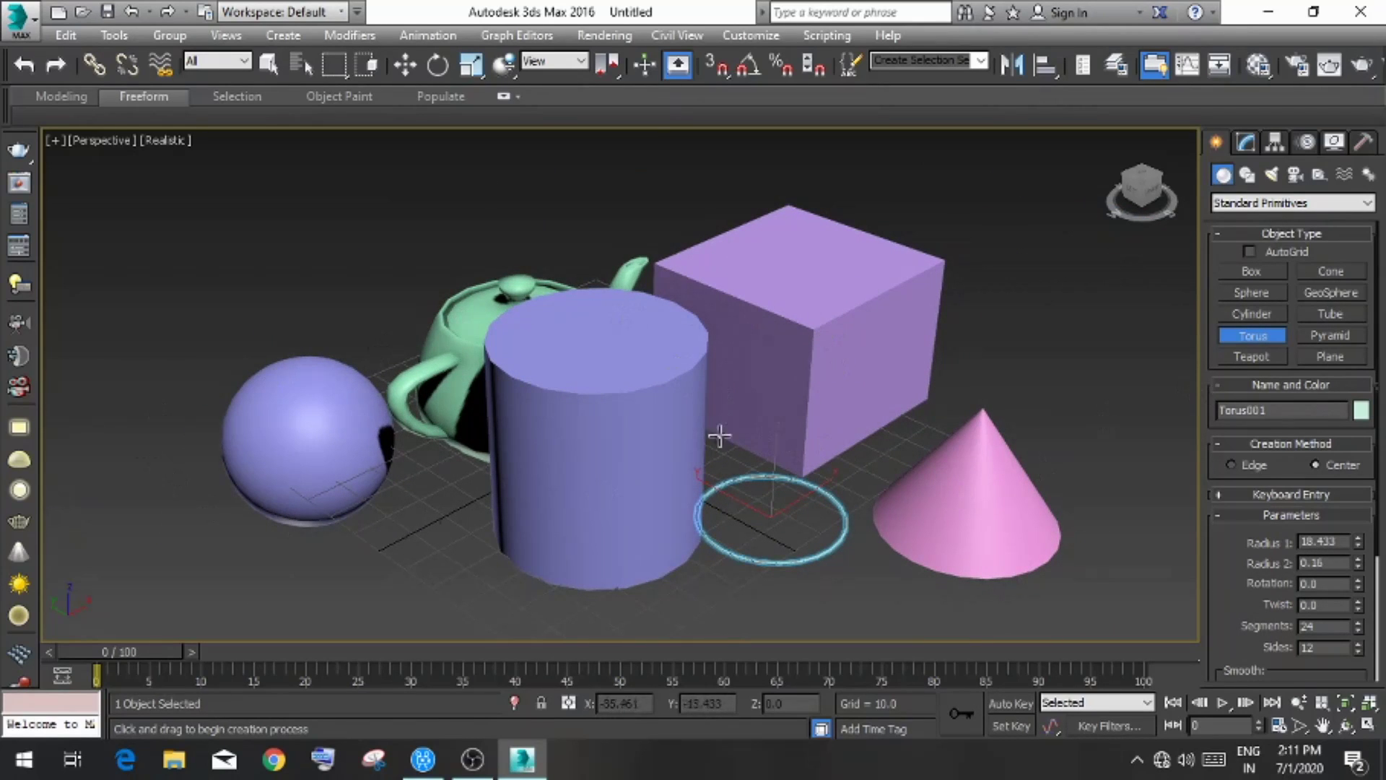
pyautogui.moveTo(721, 334); pyautogui.dragTo(726, 327, button='middle')
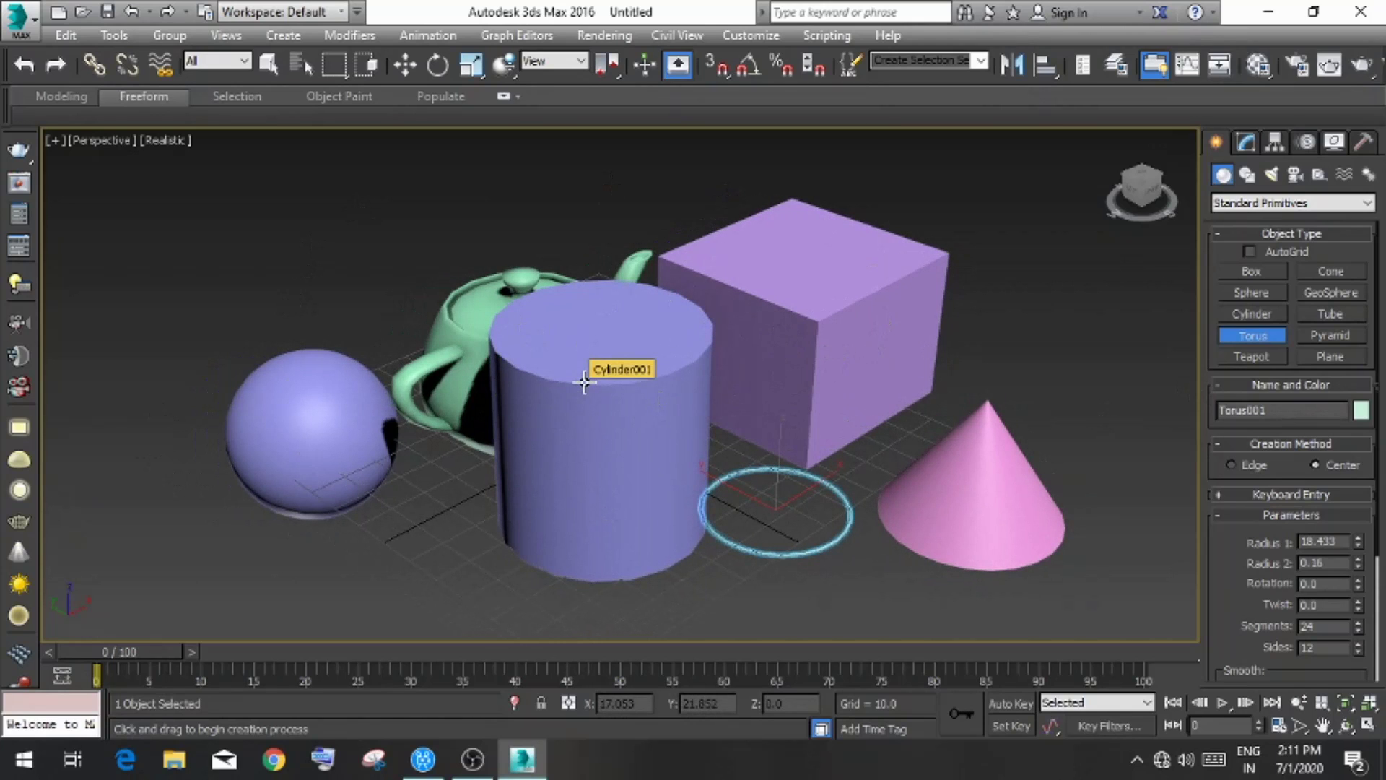
pyautogui.moveTo(585, 382); pyautogui.dragTo(521, 382, button='middle')
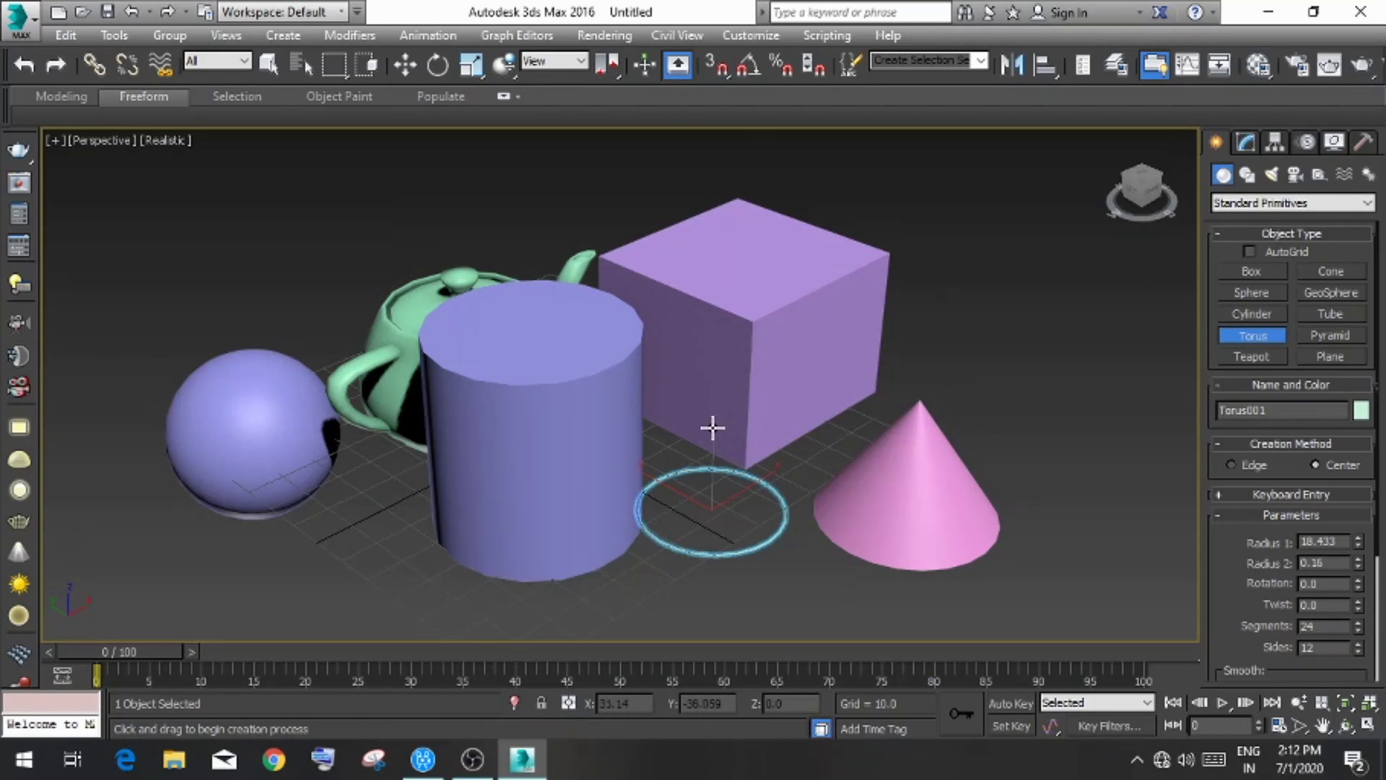
pyautogui.moveTo(710, 366)
pyautogui.keyDown('alt'); pyautogui.mouseDown(button='middle')
pyautogui.moveTo(582, 393)
pyautogui.moveTo(437, 301)
pyautogui.moveTo(408, 400)
pyautogui.moveTo(870, 355)
pyautogui.moveTo(672, 239)
pyautogui.moveTo(510, 436)
pyautogui.moveTo(631, 286)
pyautogui.moveTo(721, 402)
pyautogui.moveTo(643, 389)
pyautogui.moveTo(768, 383)
pyautogui.moveTo(420, 316)
pyautogui.moveTo(789, 370)
pyautogui.moveTo(707, 354)
pyautogui.mouseUp(button='middle'); pyautogui.keyUp('alt')
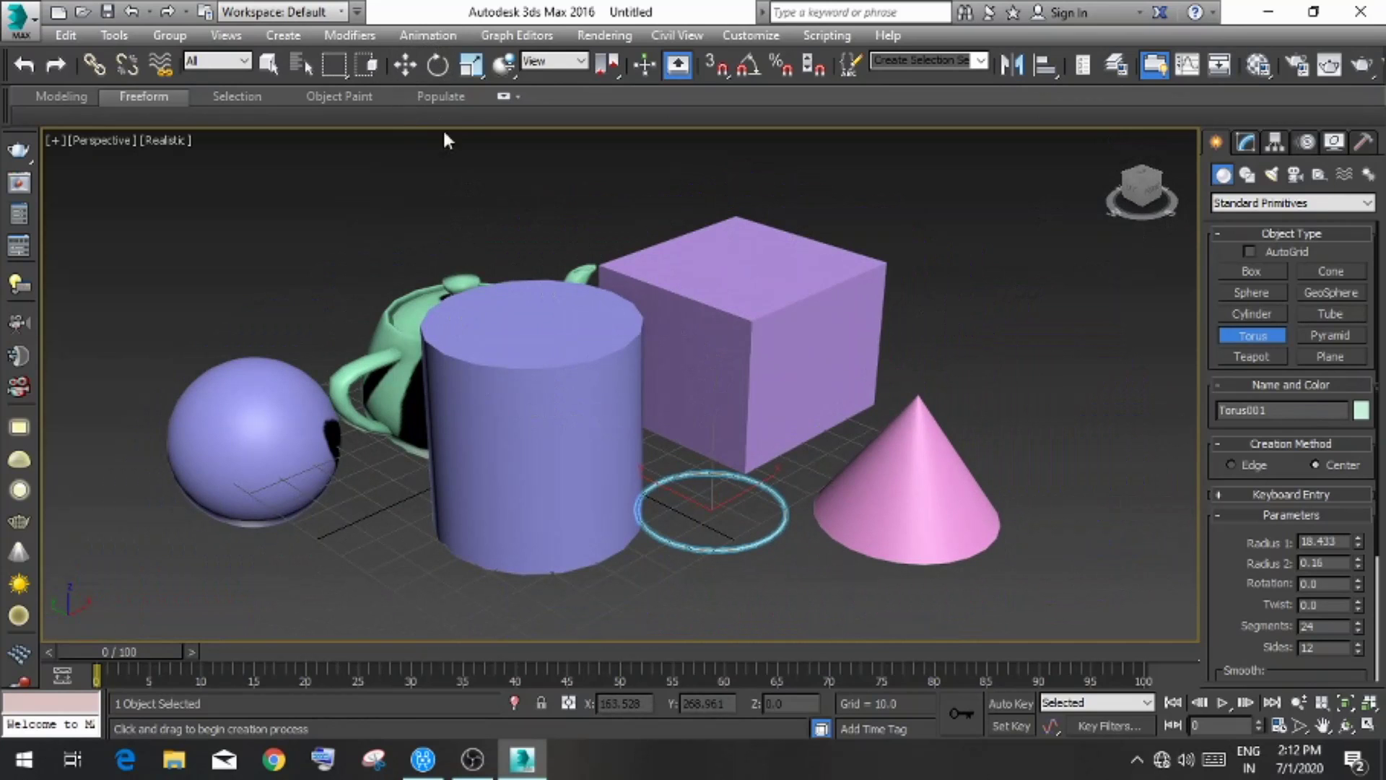
# - Move the sphere further left and forward across the ground grid with Select and Move
pyautogui.click(402, 73)
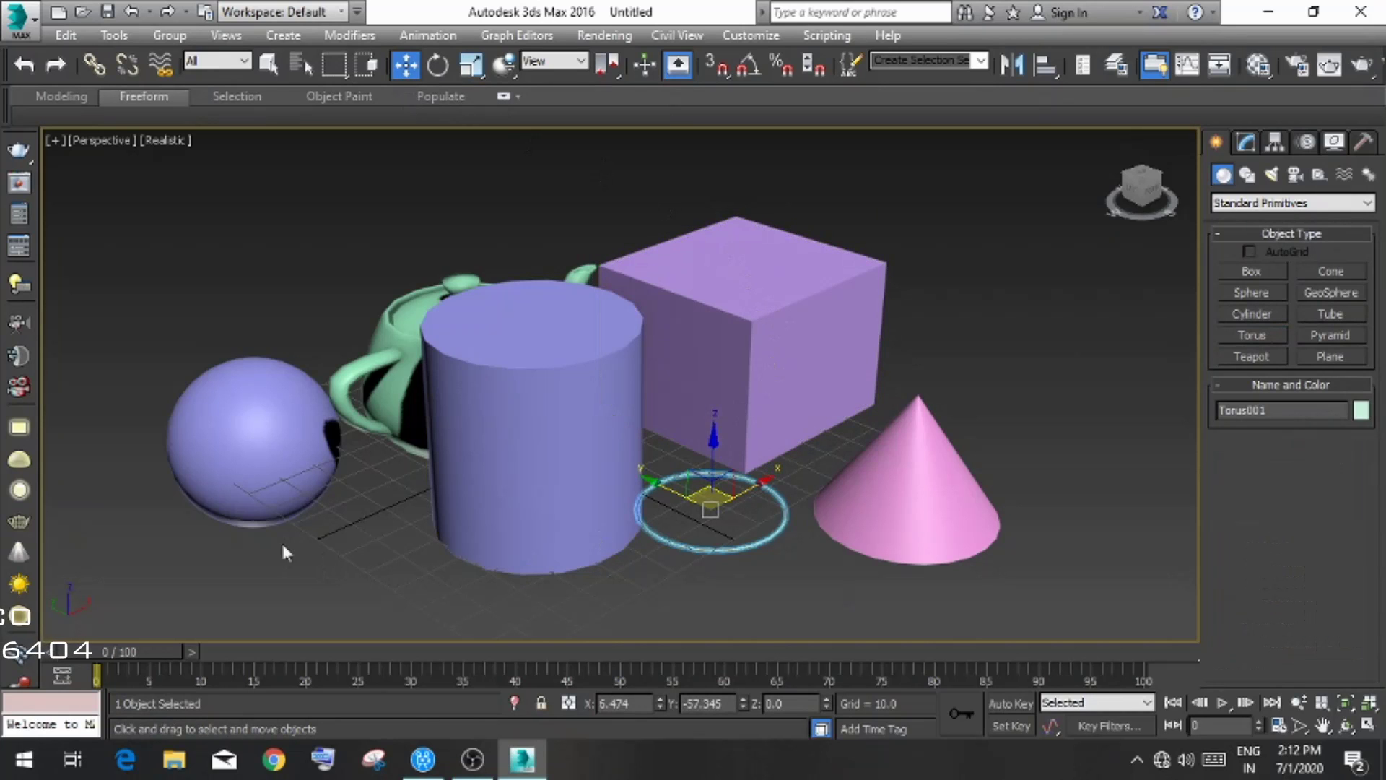
pyautogui.click(238, 445)
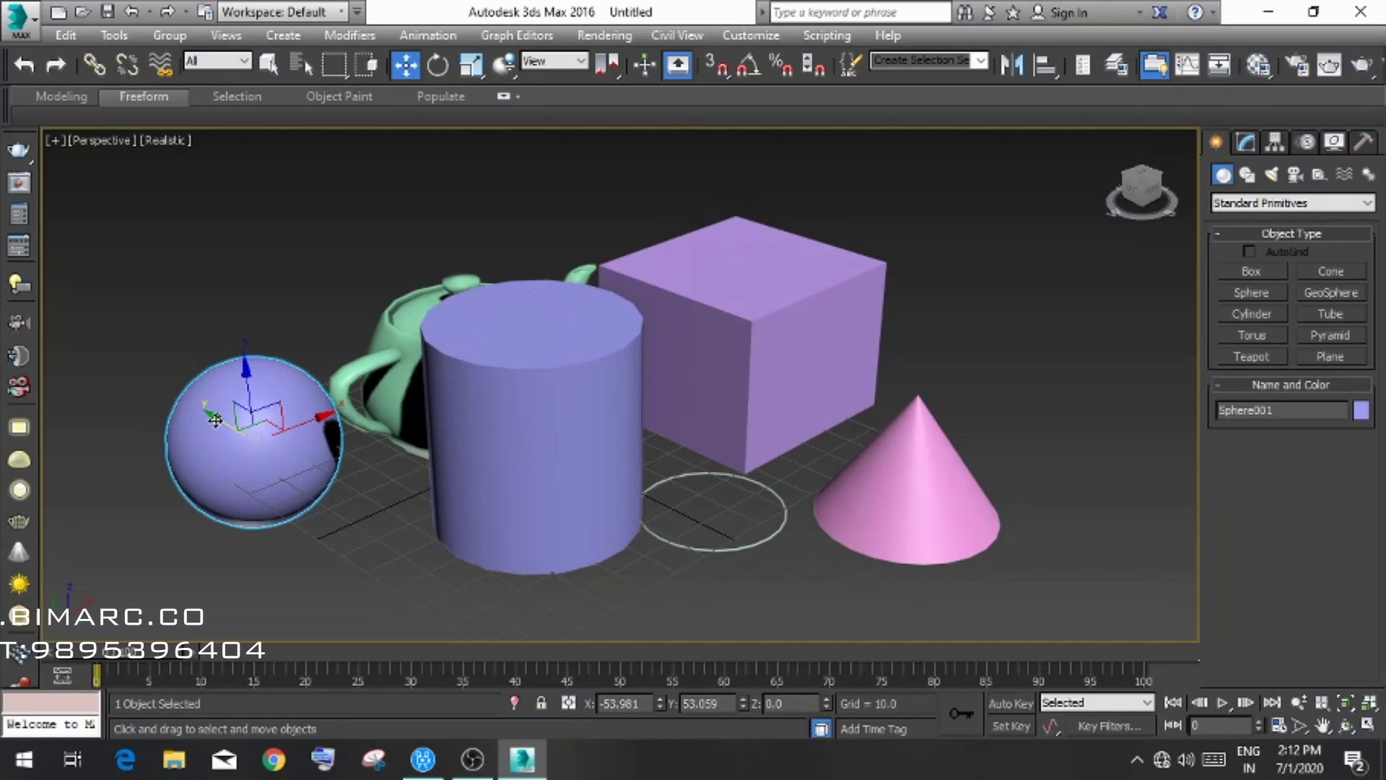
pyautogui.moveTo(215, 419)
pyautogui.mouseDown()
pyautogui.moveTo(255, 467)
pyautogui.moveTo(246, 441)
pyautogui.moveTo(213, 421)
pyautogui.moveTo(217, 399)
pyautogui.mouseUp()
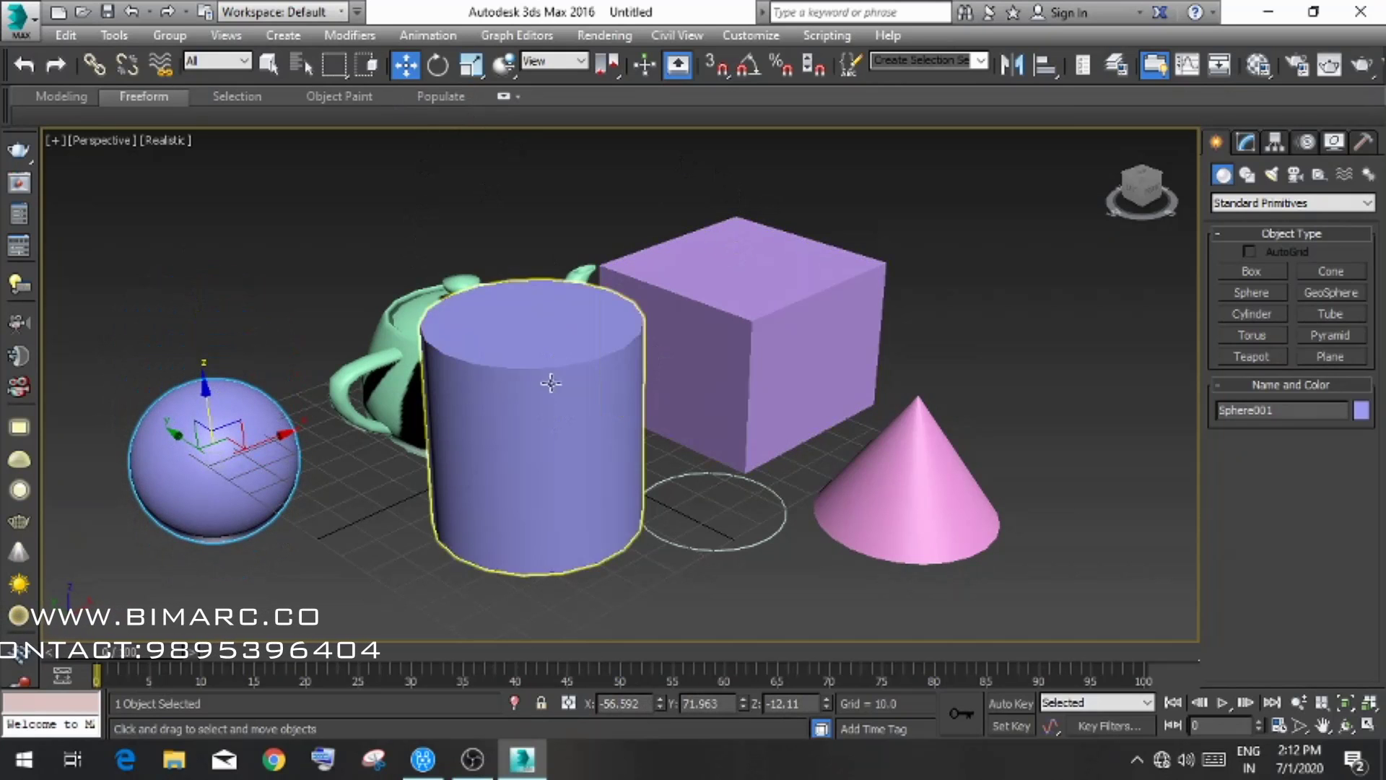
pyautogui.click(521, 422)
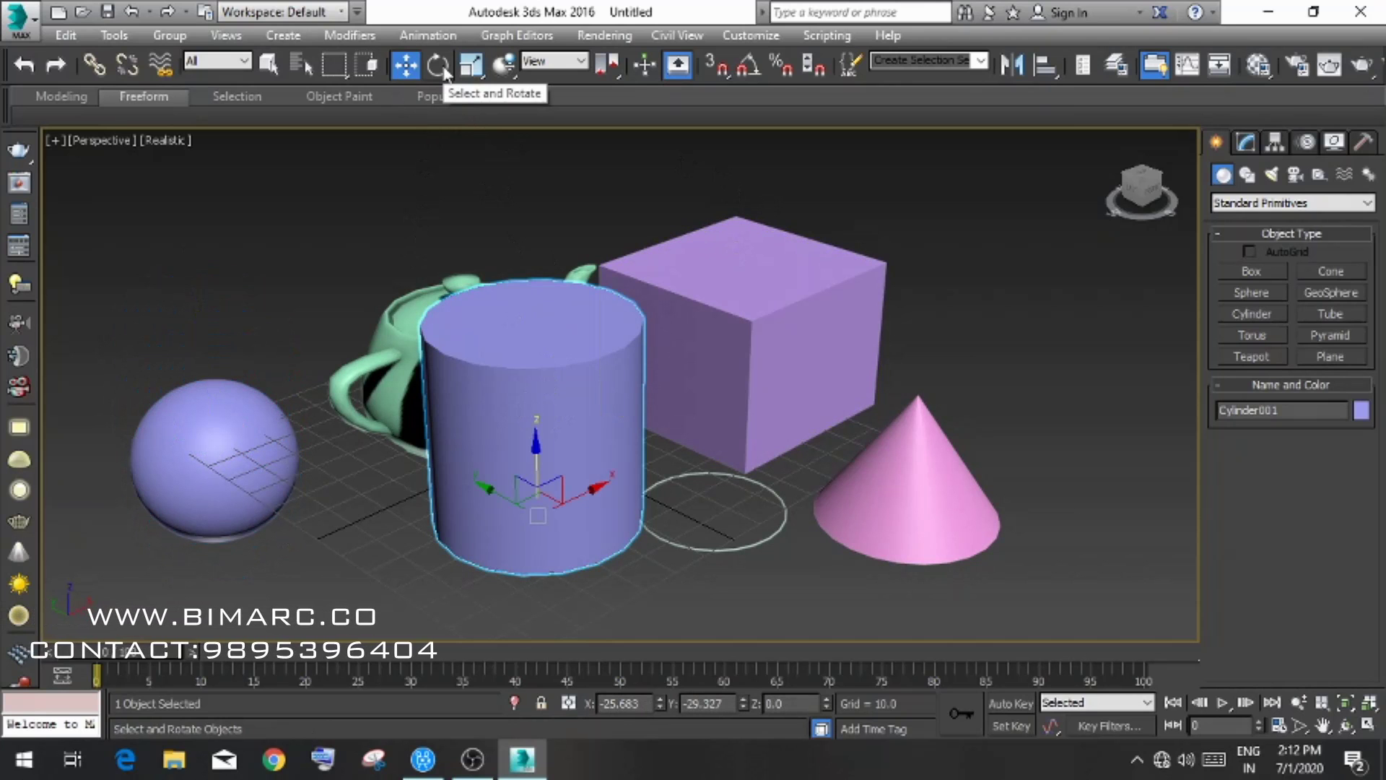
# - Rotate the cylinder about its X axis by roughly -43 degrees so its top faces the viewer
pyautogui.click(443, 70)
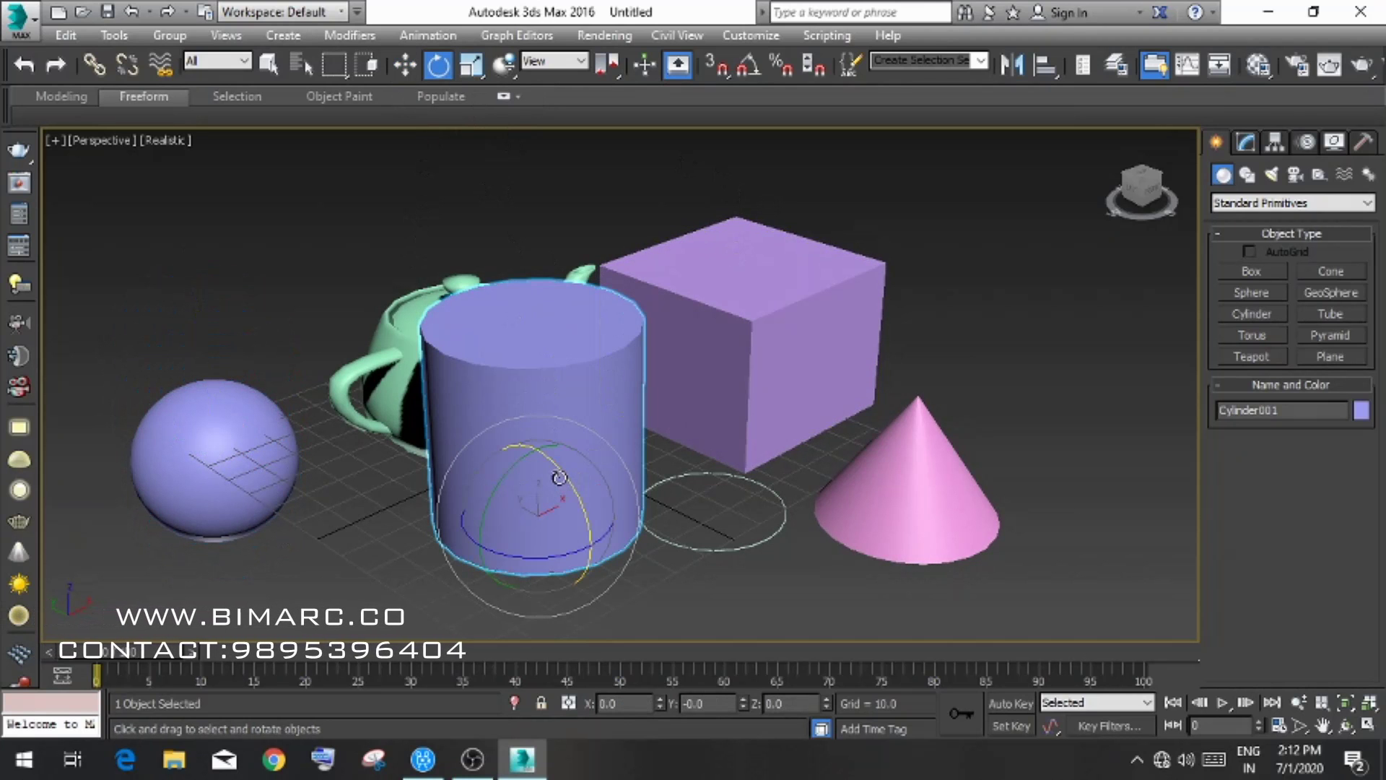
pyautogui.moveTo(559, 478)
pyautogui.mouseDown()
pyautogui.moveTo(623, 536)
pyautogui.moveTo(555, 425)
pyautogui.mouseUp()
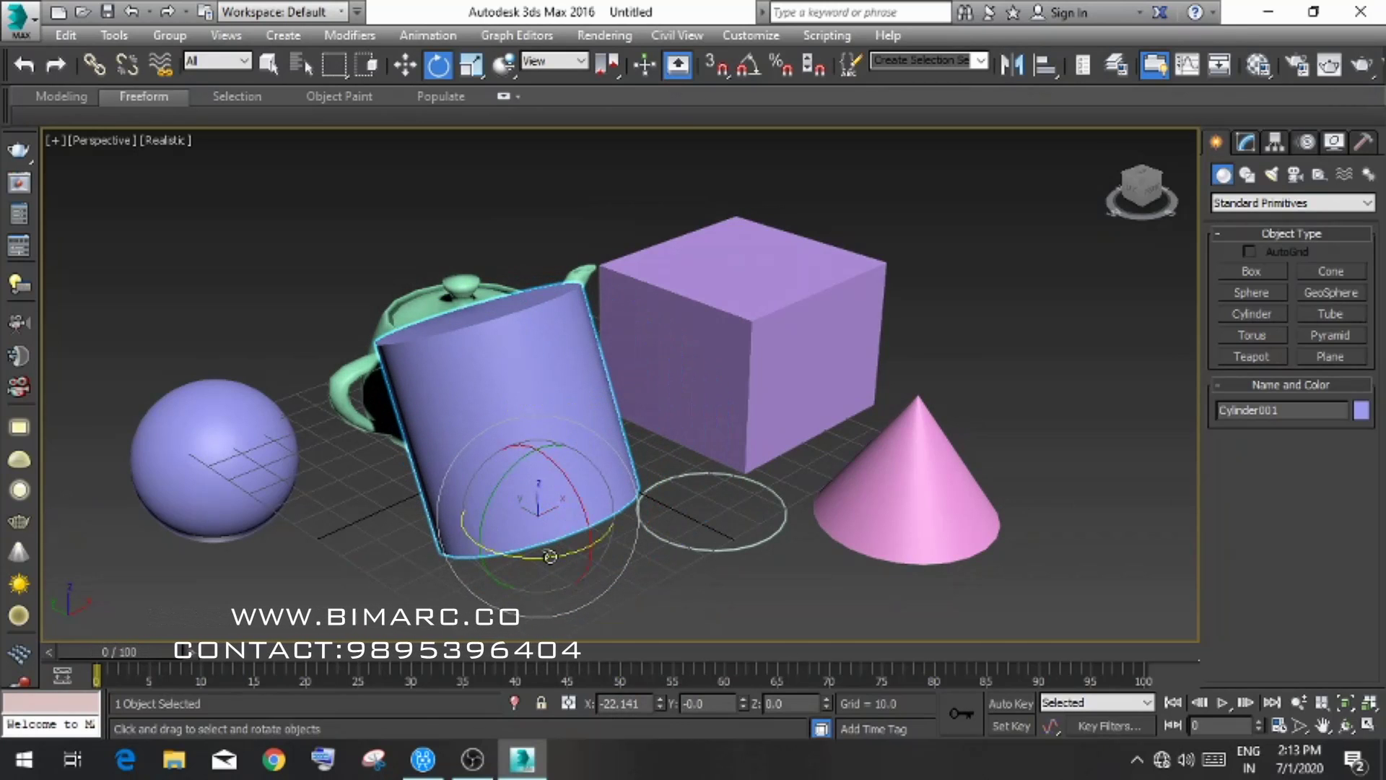
pyautogui.moveTo(550, 557); pyautogui.dragTo(761, 551)
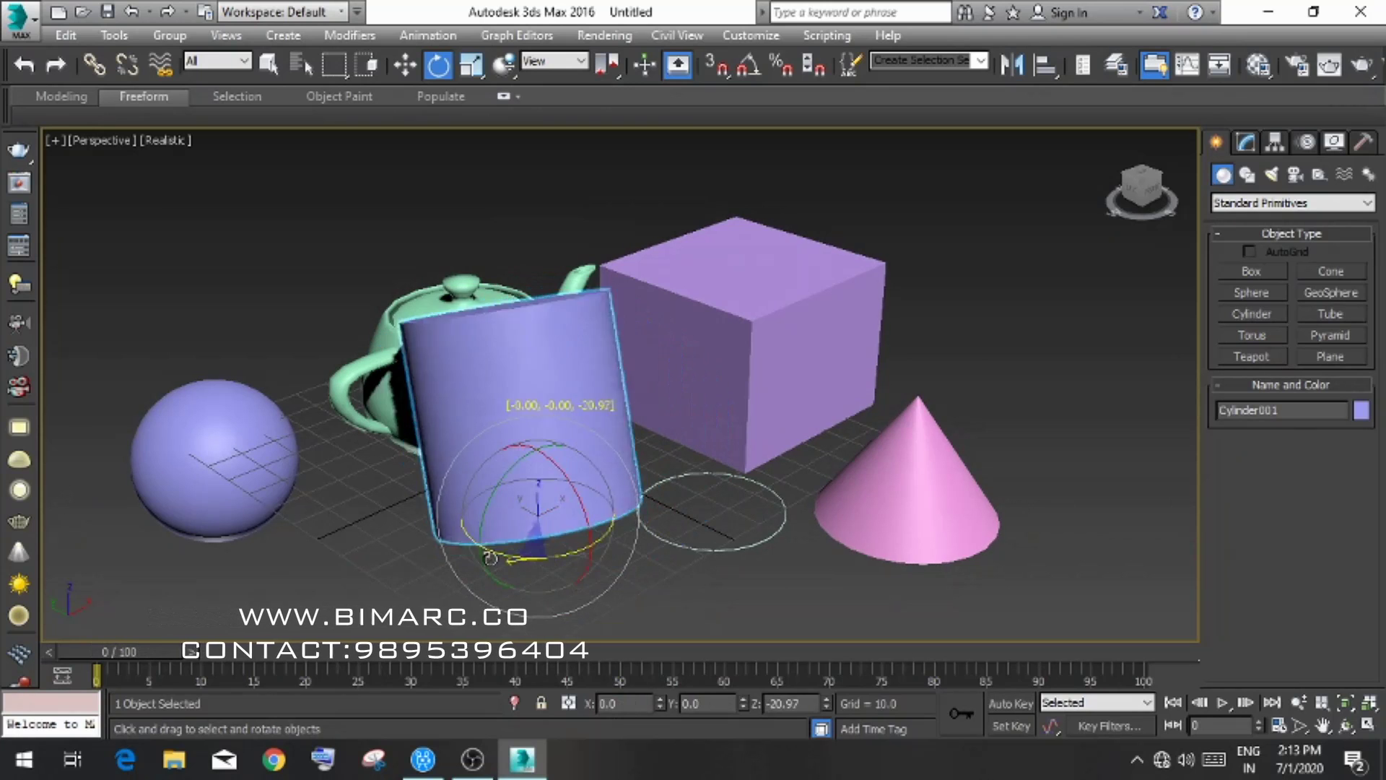
pyautogui.rightClick(762, 551)
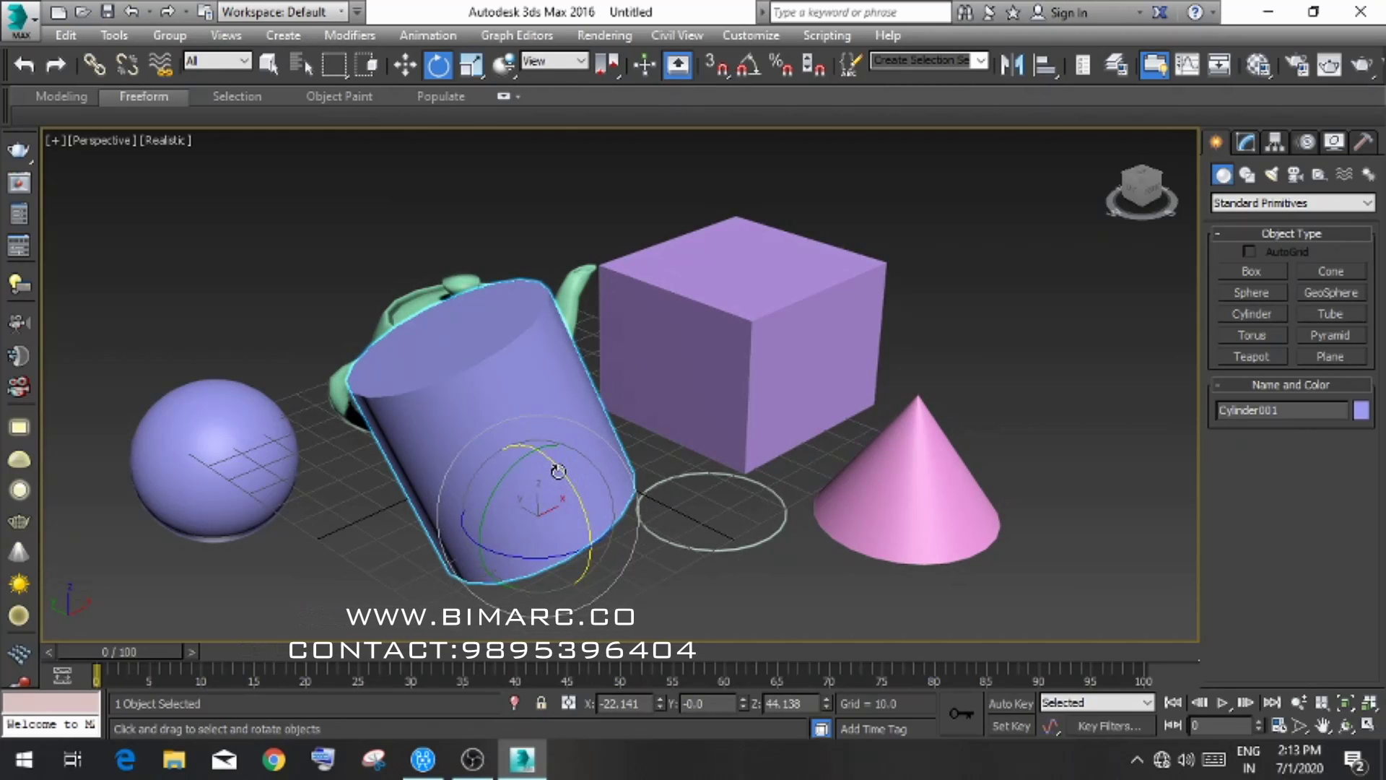
pyautogui.moveTo(558, 471)
pyautogui.mouseDown()
pyautogui.moveTo(516, 383)
pyautogui.moveTo(686, 298)
pyautogui.mouseUp()
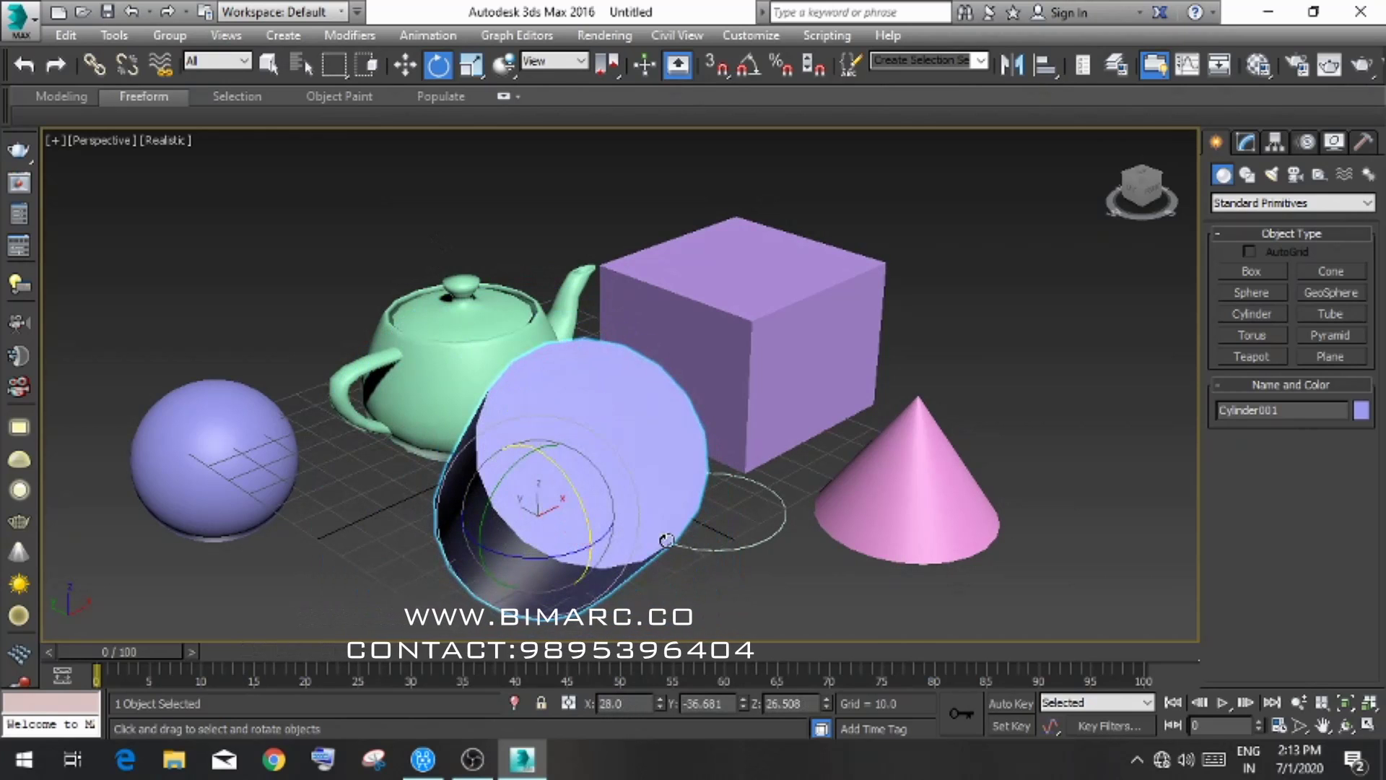
pyautogui.click(476, 318)
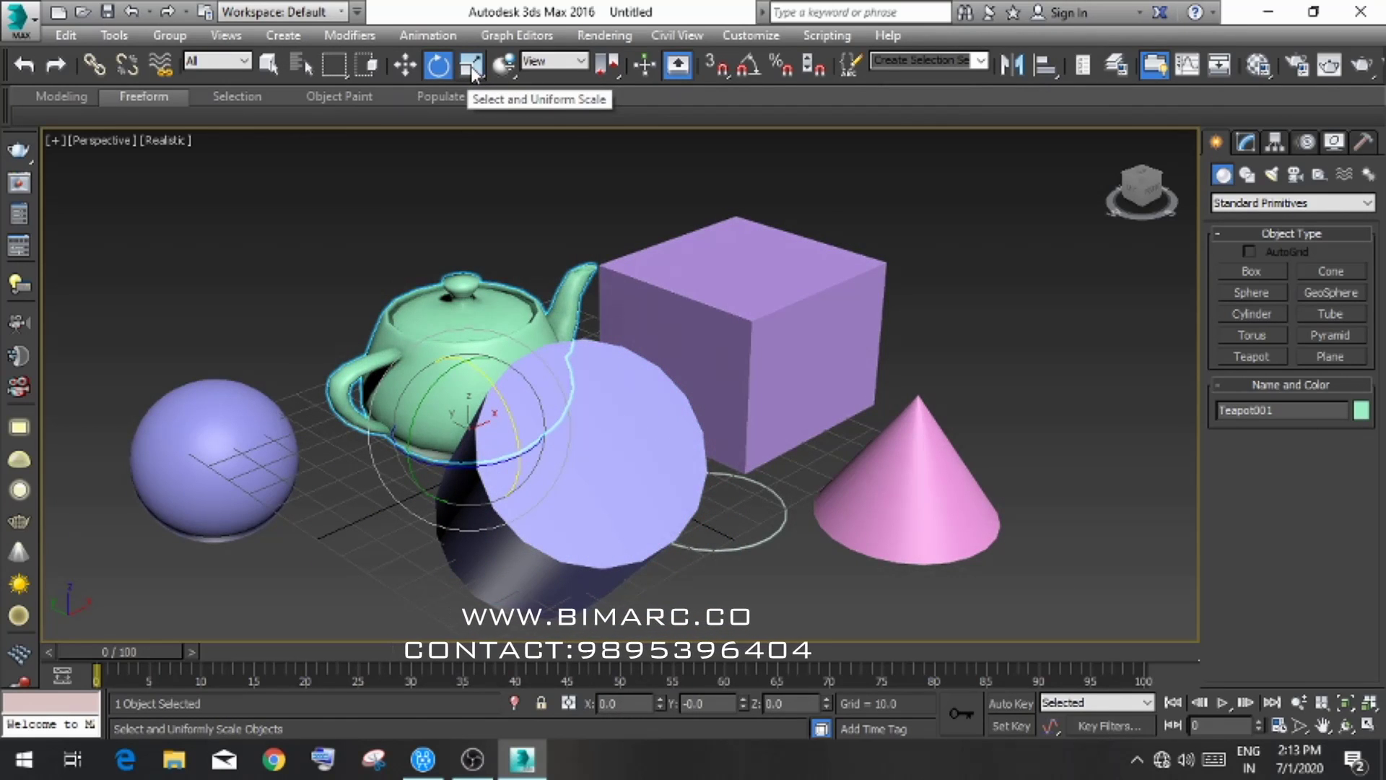
# - Scale the sphere up, then flatten it along Z to about 78% height into a dome
pyautogui.click(472, 66)
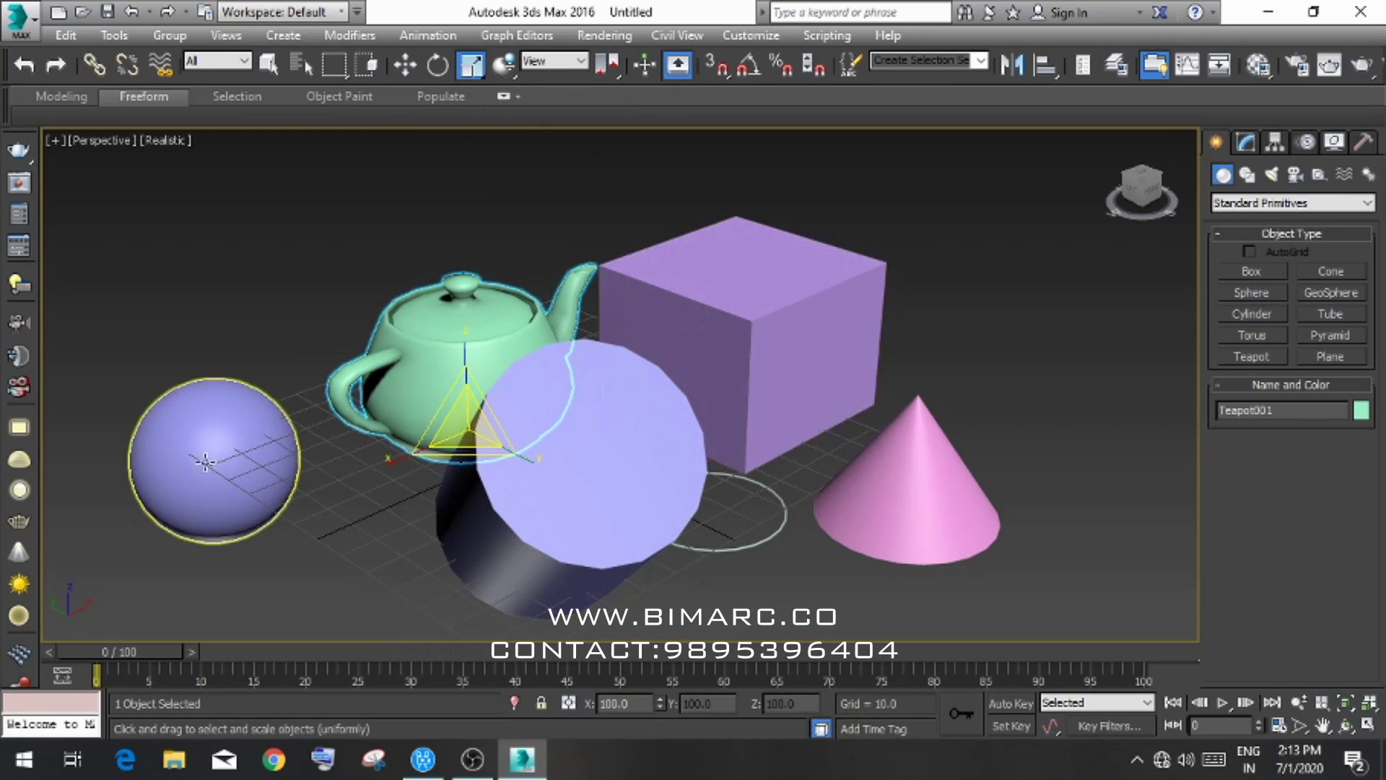
pyautogui.click(182, 468)
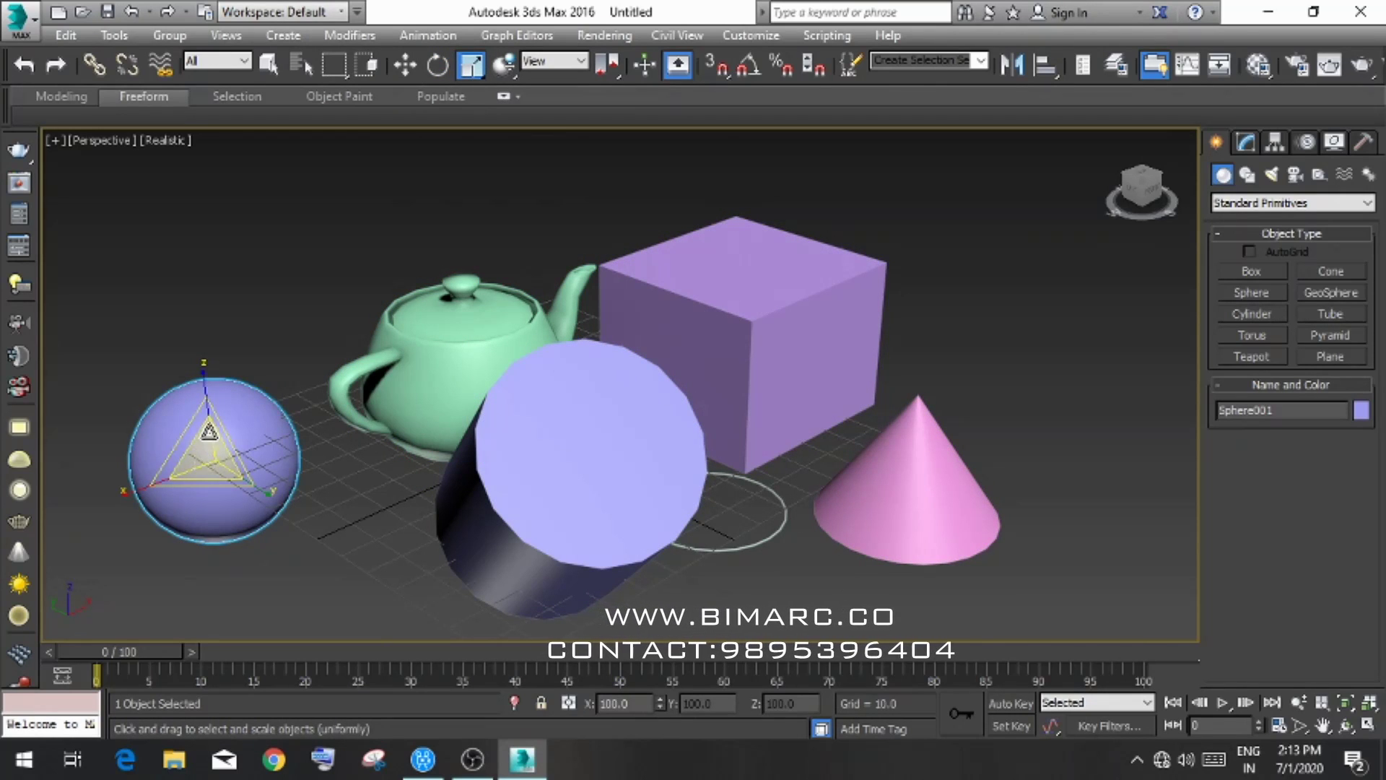
pyautogui.moveTo(202, 459)
pyautogui.mouseDown()
pyautogui.moveTo(200, 224)
pyautogui.moveTo(349, 523)
pyautogui.moveTo(210, 262)
pyautogui.moveTo(310, 473)
pyautogui.moveTo(271, 424)
pyautogui.mouseUp()
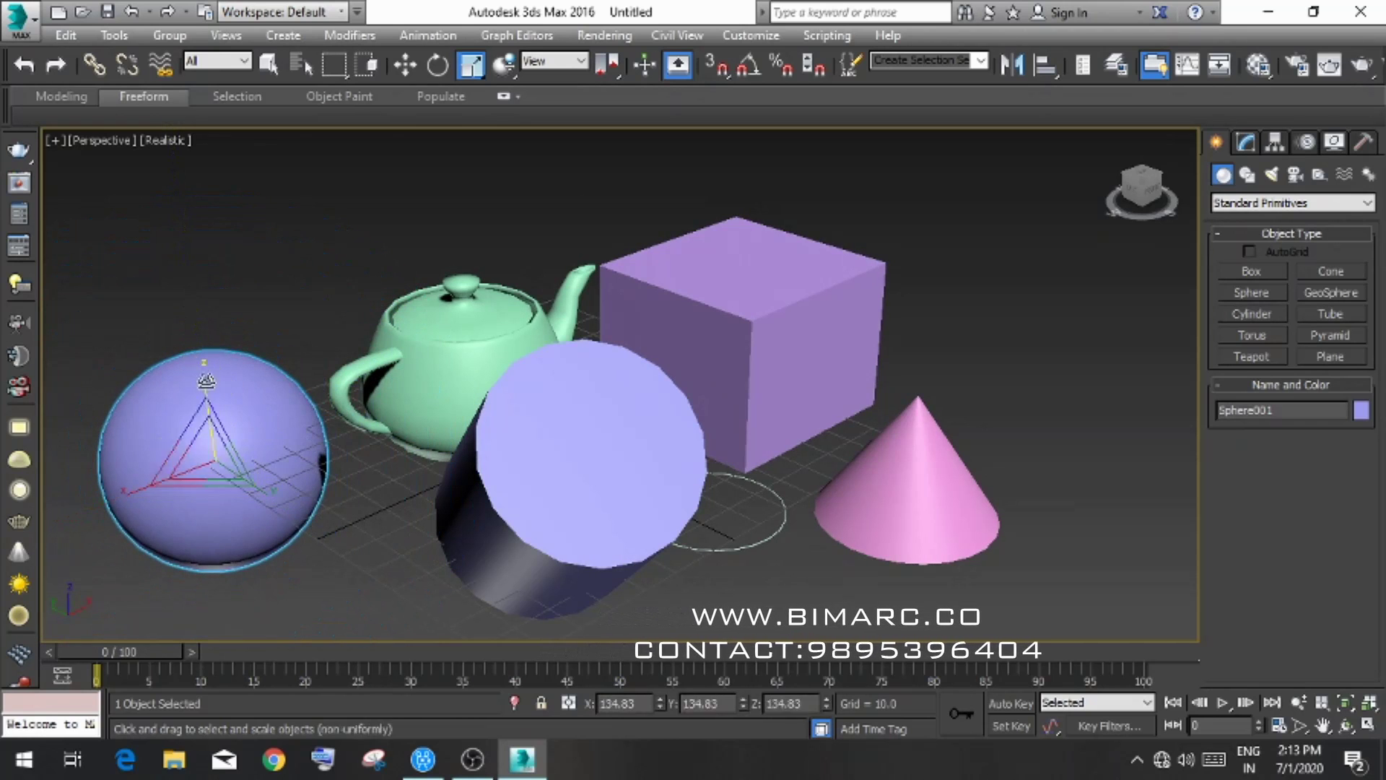
pyautogui.moveTo(204, 375)
pyautogui.mouseDown()
pyautogui.moveTo(238, 397)
pyautogui.moveTo(271, 500)
pyautogui.moveTo(134, 495)
pyautogui.moveTo(211, 415)
pyautogui.mouseUp()
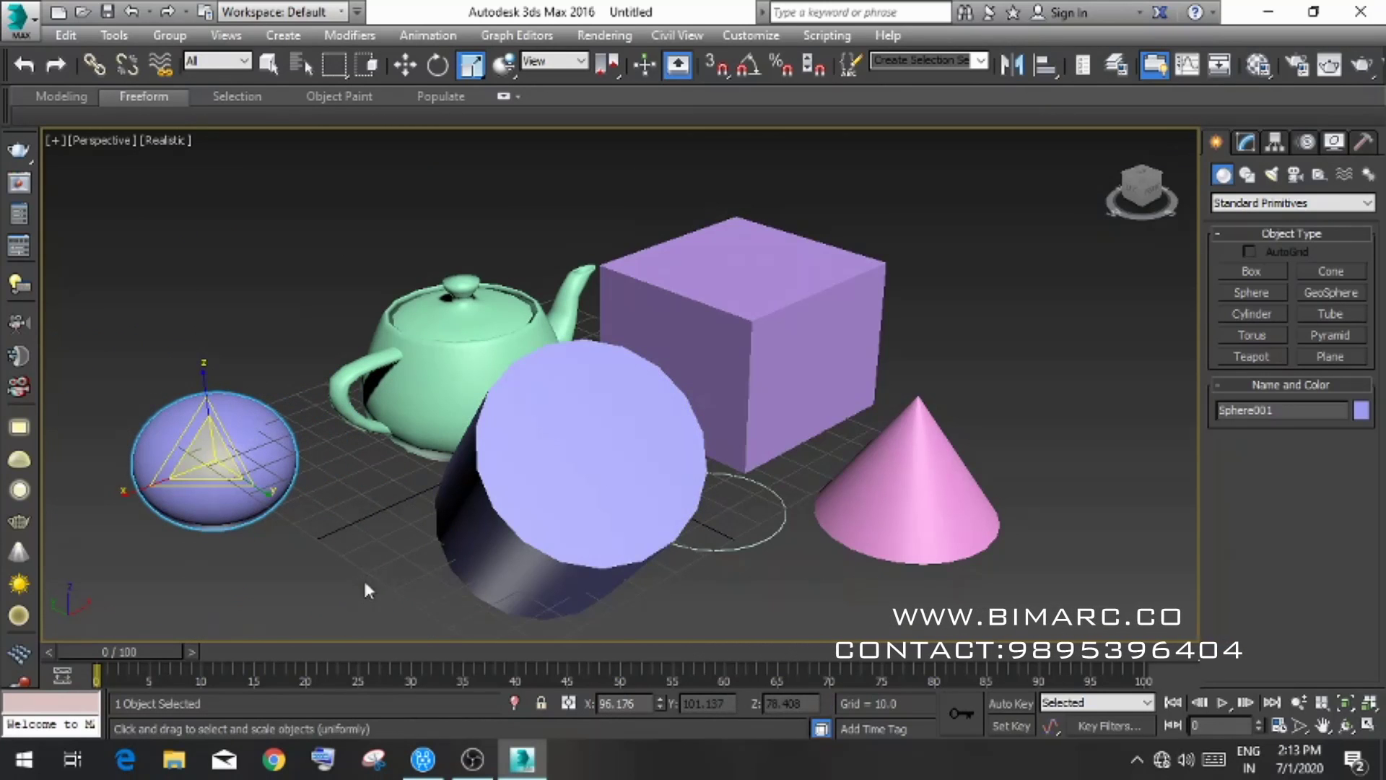
pyautogui.moveTo(526, 520)
pyautogui.mouseDown(button='middle')
pyautogui.moveTo(443, 483)
pyautogui.moveTo(486, 511)
pyautogui.moveTo(458, 473)
pyautogui.moveTo(486, 495)
pyautogui.mouseUp(button='middle')
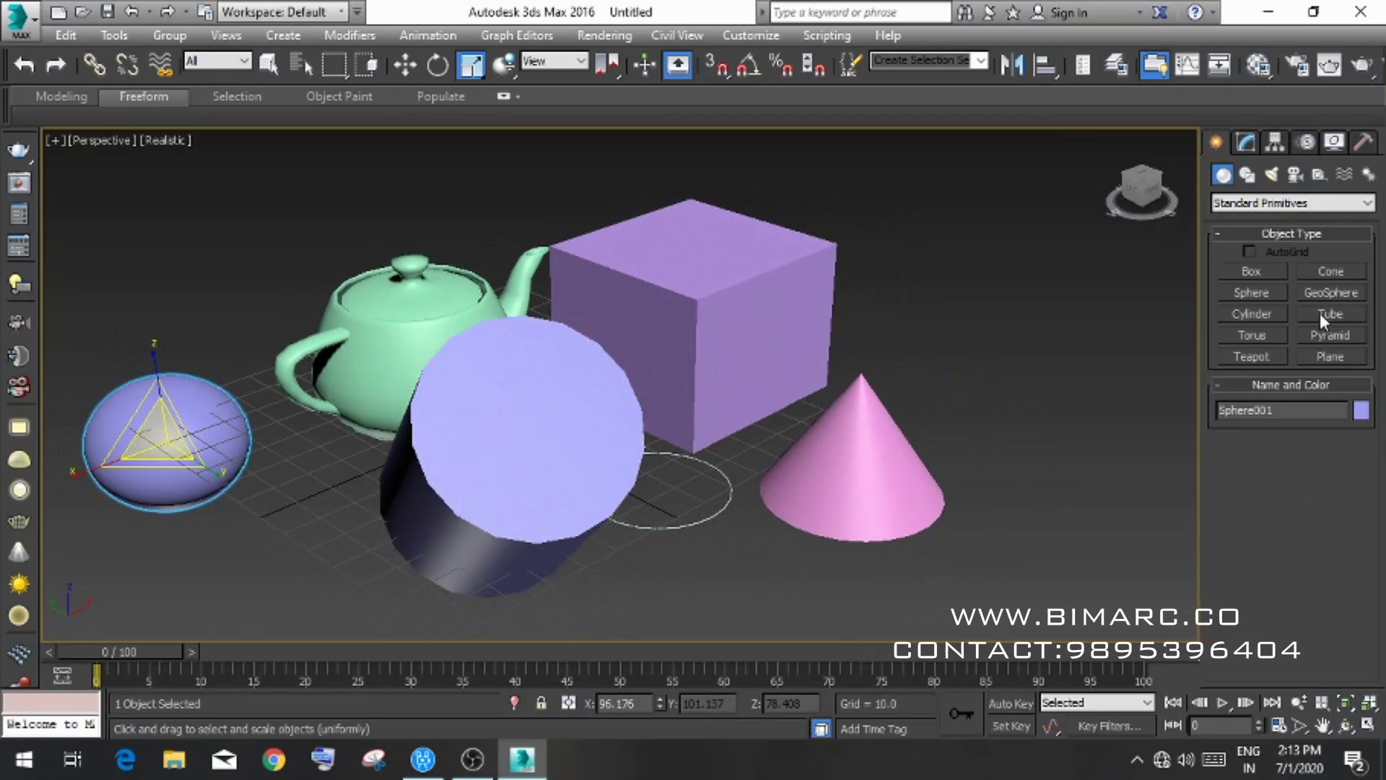
pyautogui.moveTo(594, 356); pyautogui.dragTo(635, 351, button='middle')
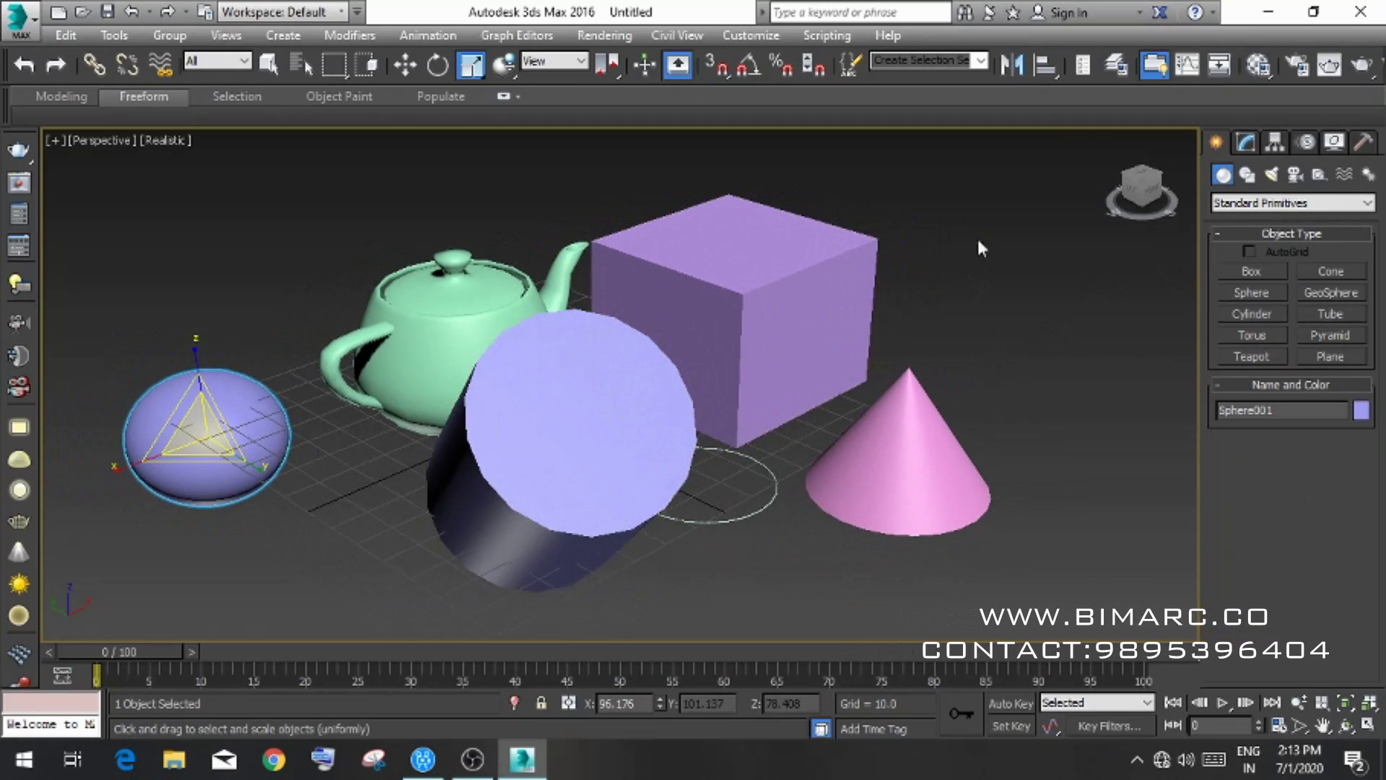
pyautogui.click(292, 274)
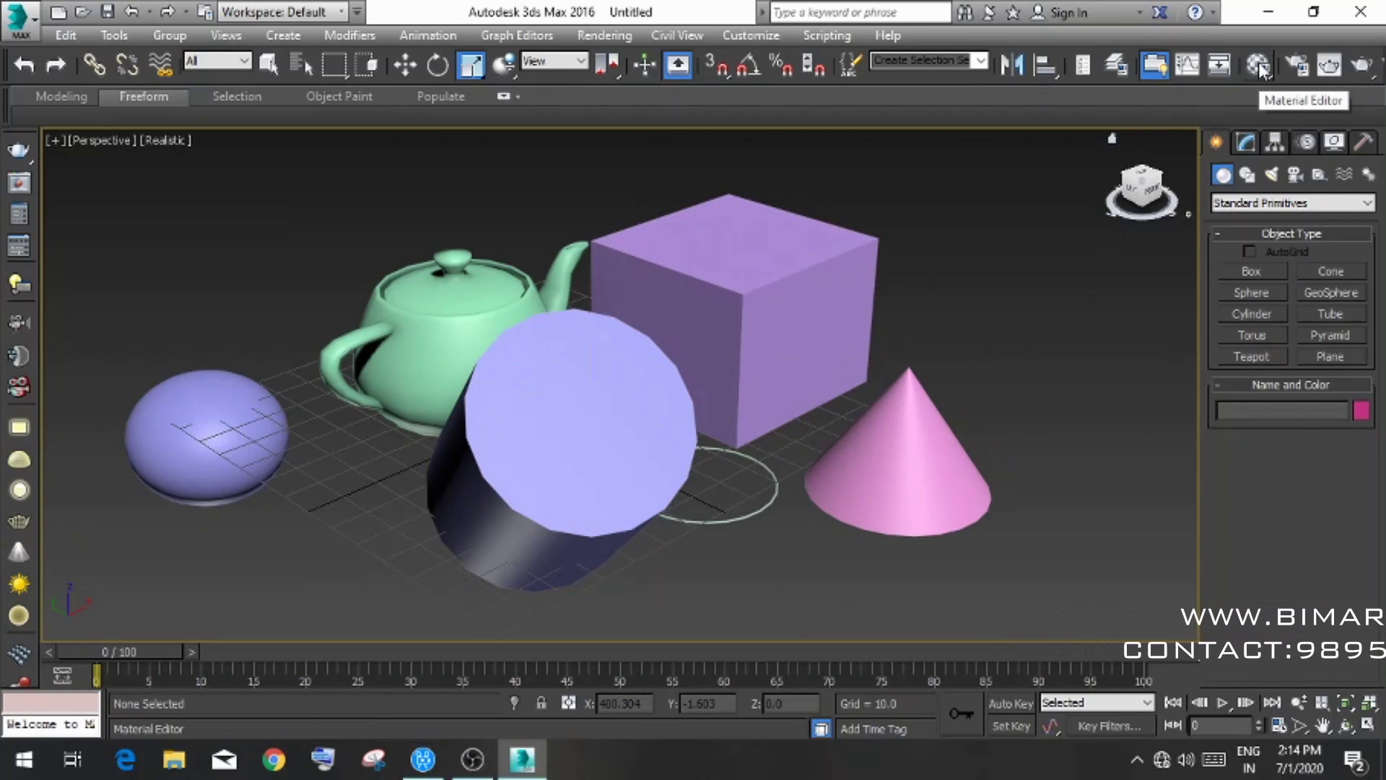
# - Convert material 01 - Default to a VRayMtl from the V-Ray list of the Material/Map Browser
pyautogui.click(1259, 67)
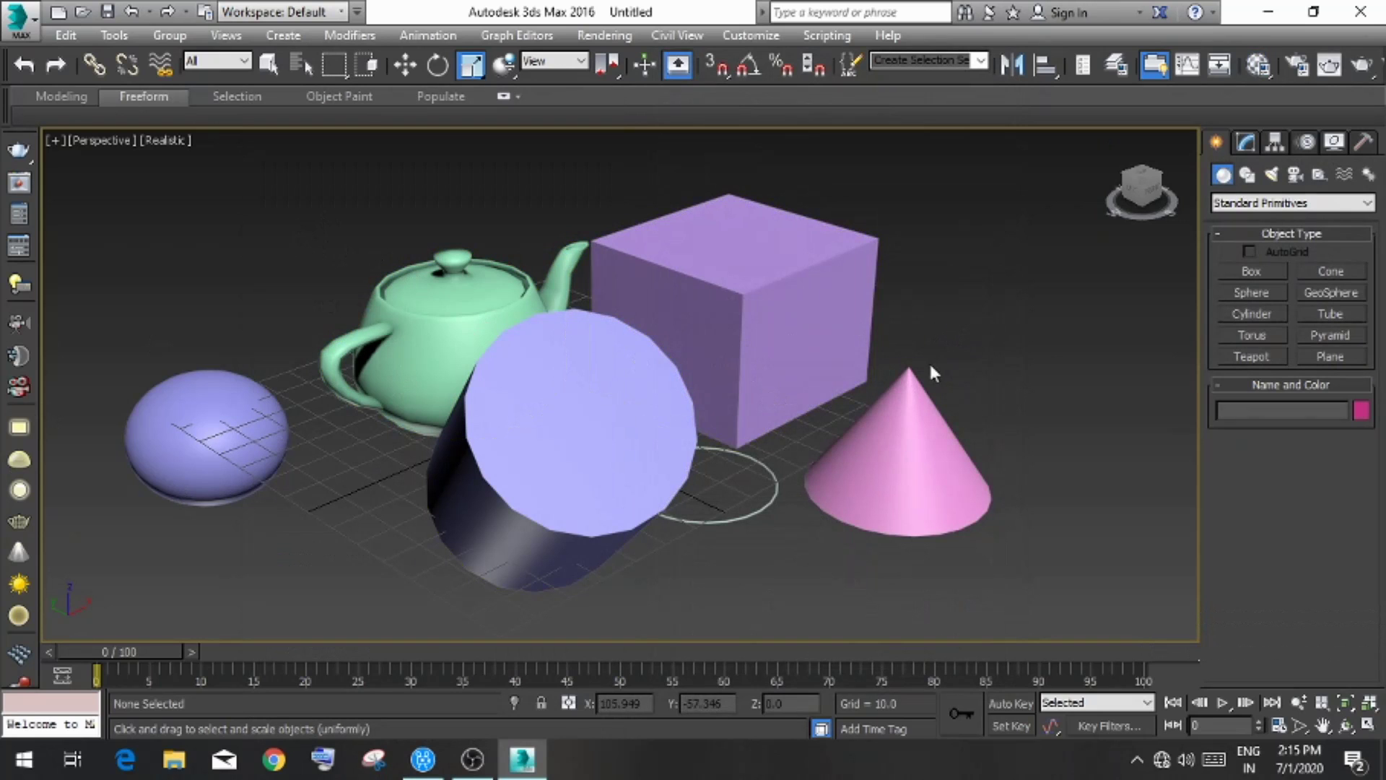
pyautogui.click(1258, 69)
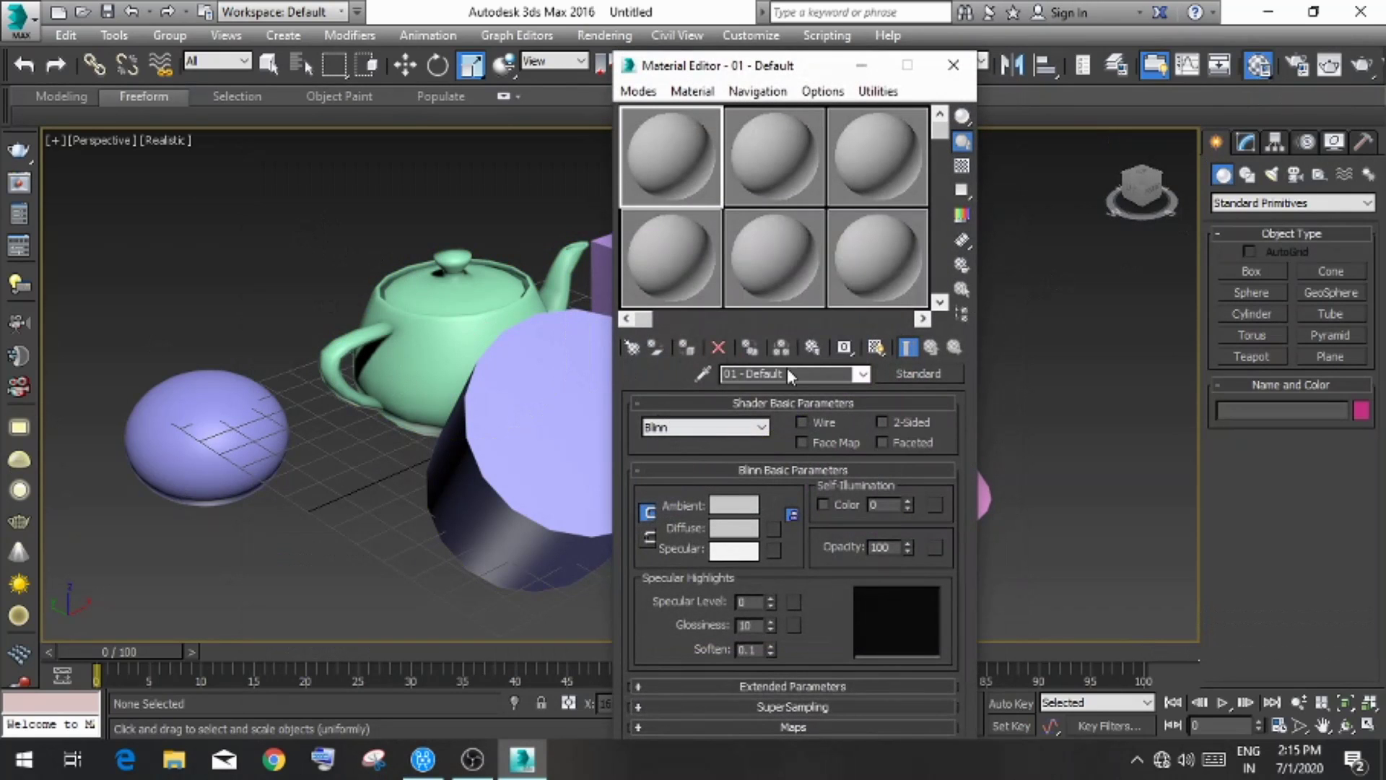
pyautogui.click(911, 373)
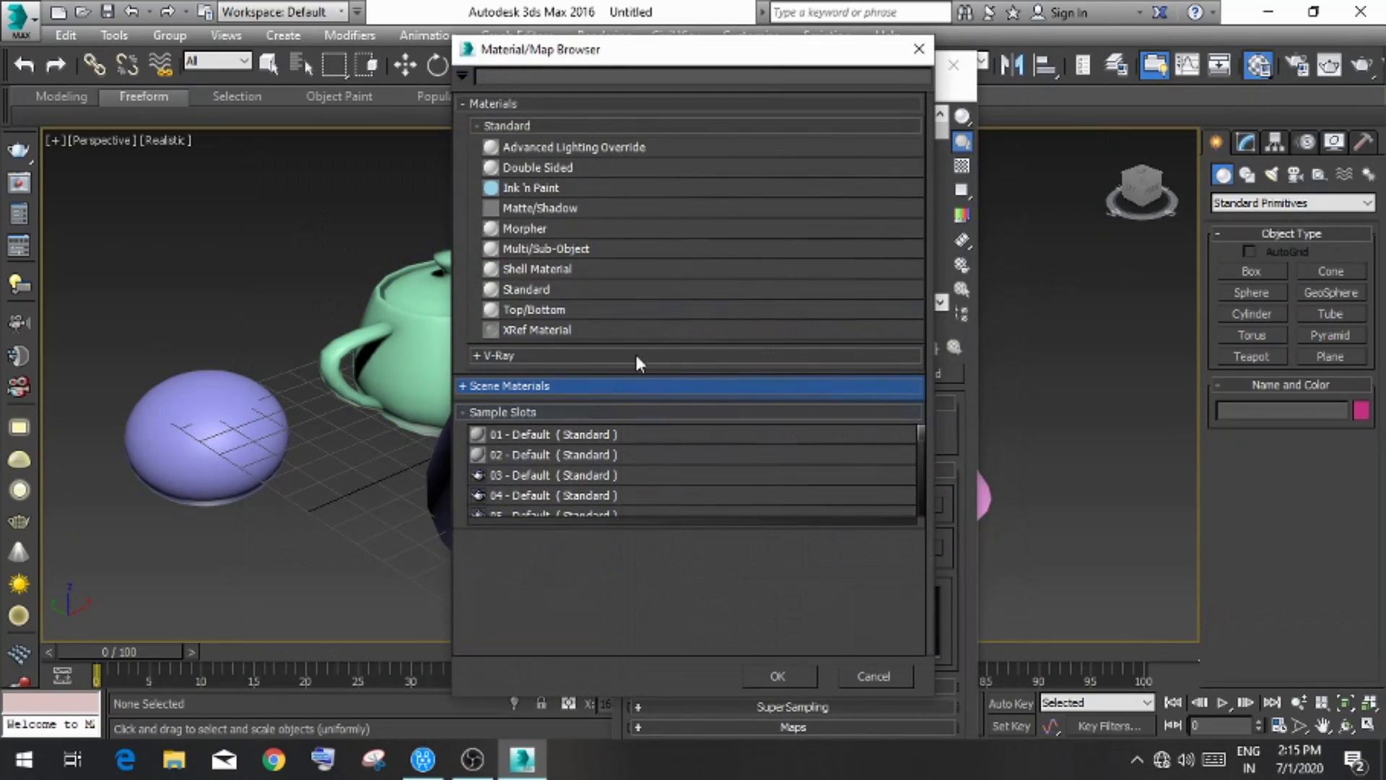
pyautogui.click(477, 356)
pyautogui.scroll(-1, 570, 452)
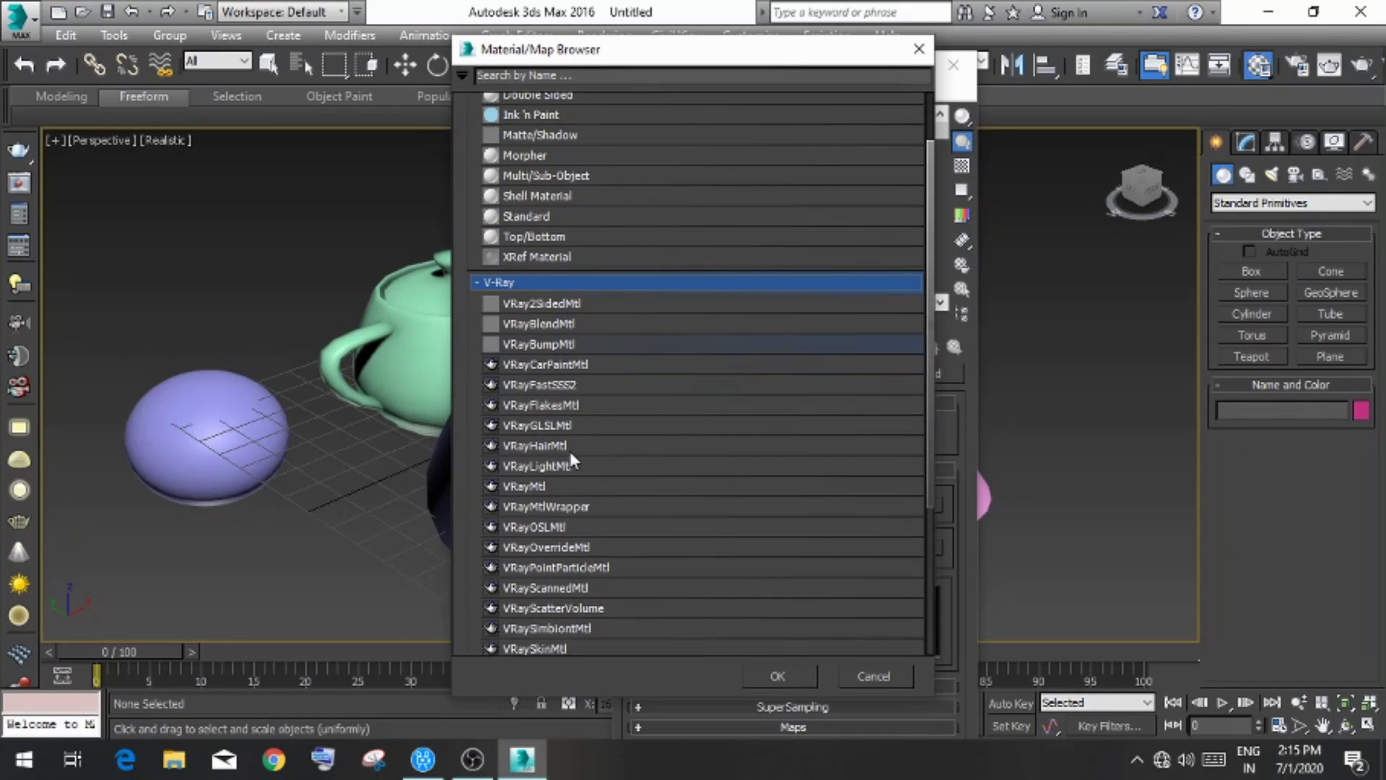
pyautogui.doubleClick(525, 483)
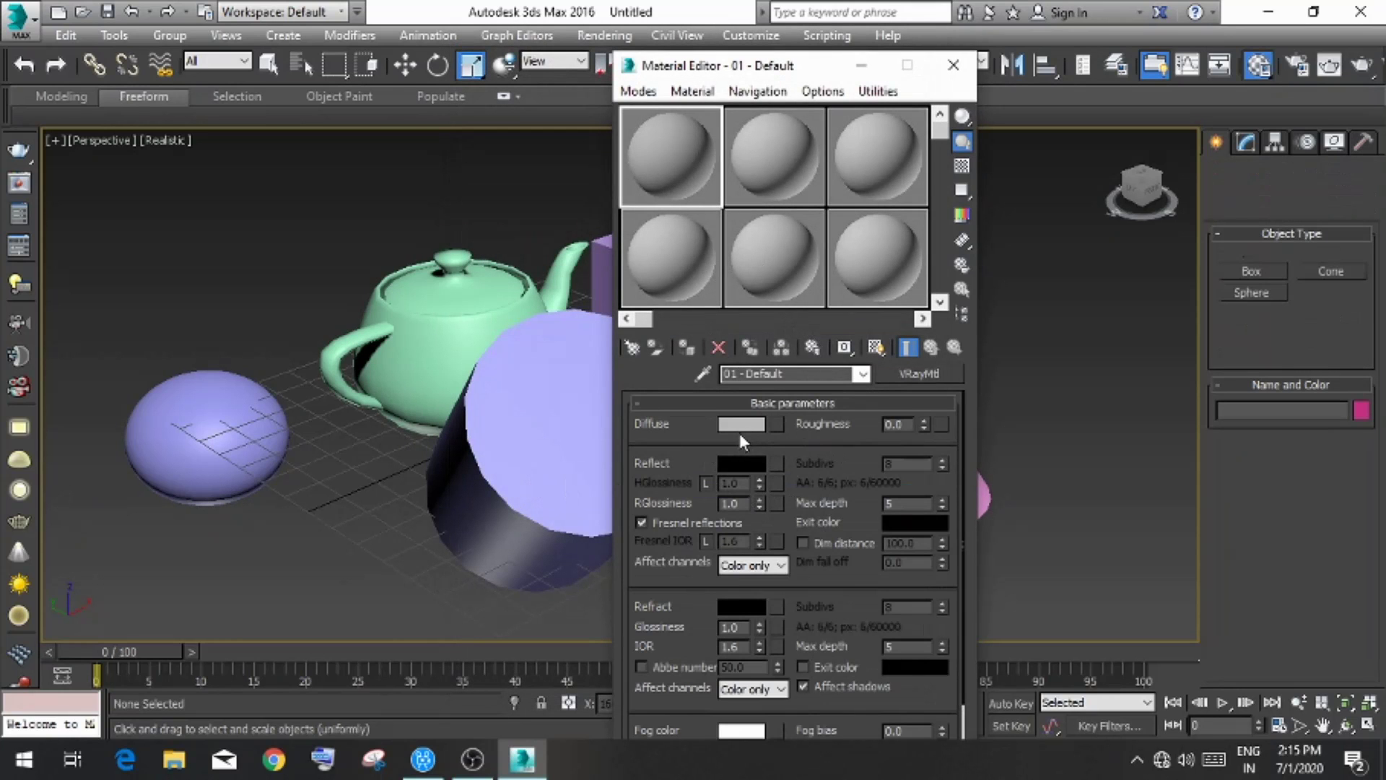
# - Set the VRayMtl diffuse colour to light cyan (R128 G244 B248) and move the editor aside
pyautogui.click(743, 427)
pyautogui.moveTo(518, 183); pyautogui.dragTo(492, 144)
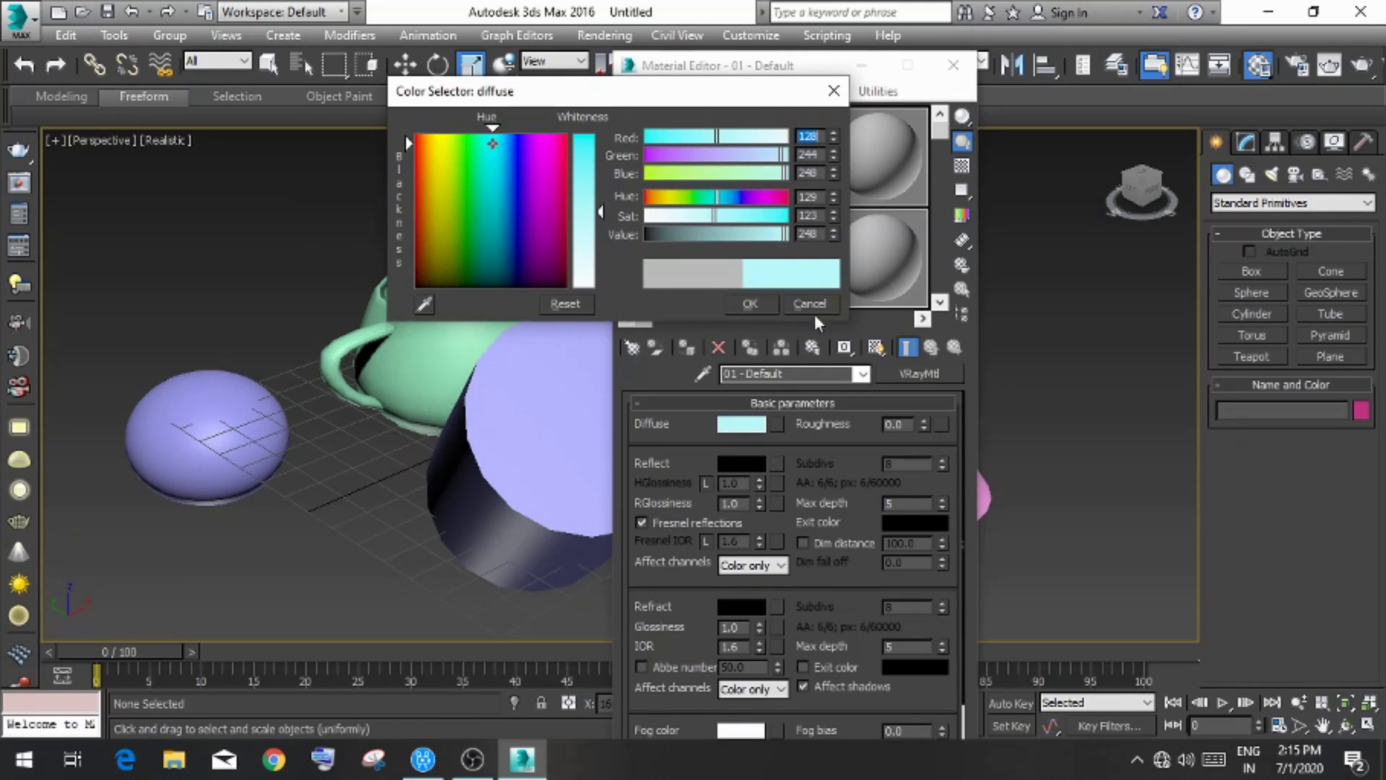
pyautogui.click(748, 304)
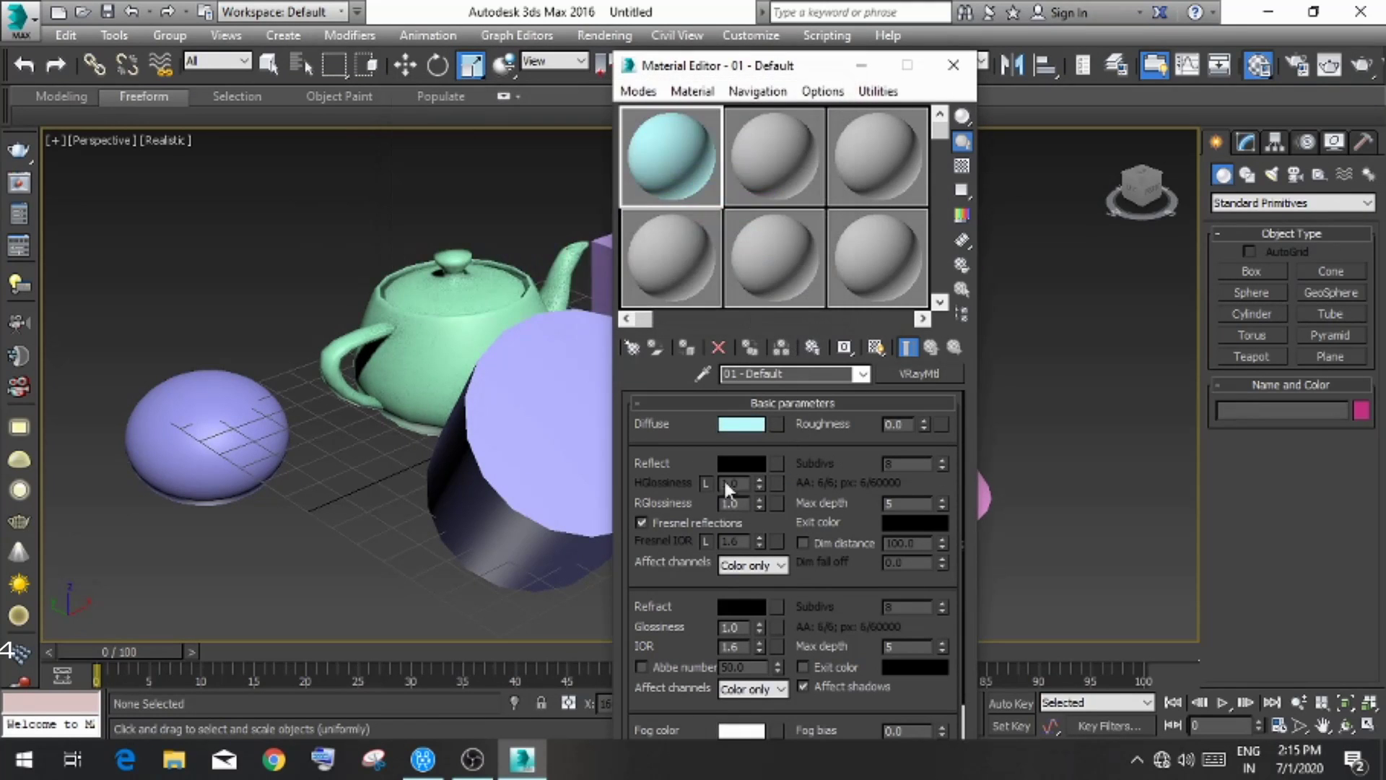
pyautogui.click(736, 425)
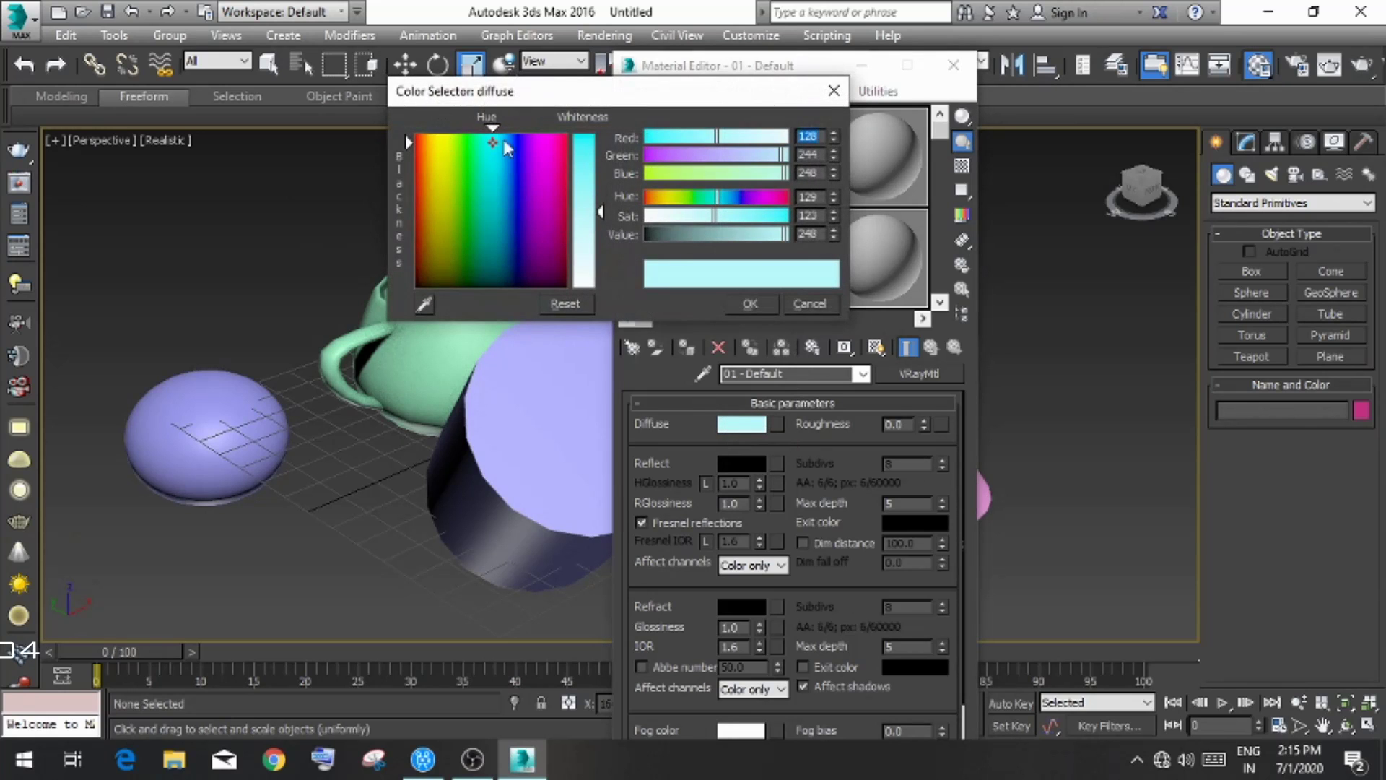
pyautogui.click(748, 304)
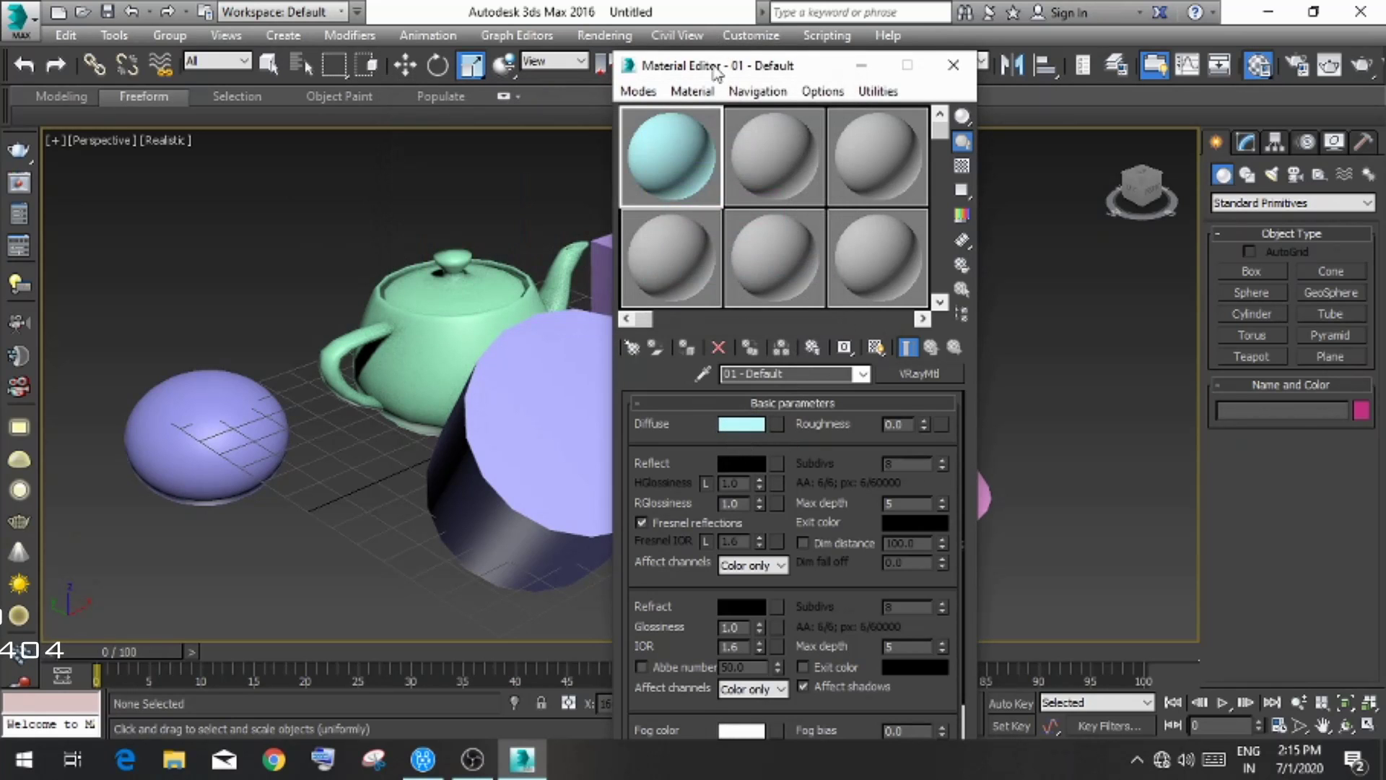
pyautogui.moveTo(717, 66); pyautogui.dragTo(988, 80)
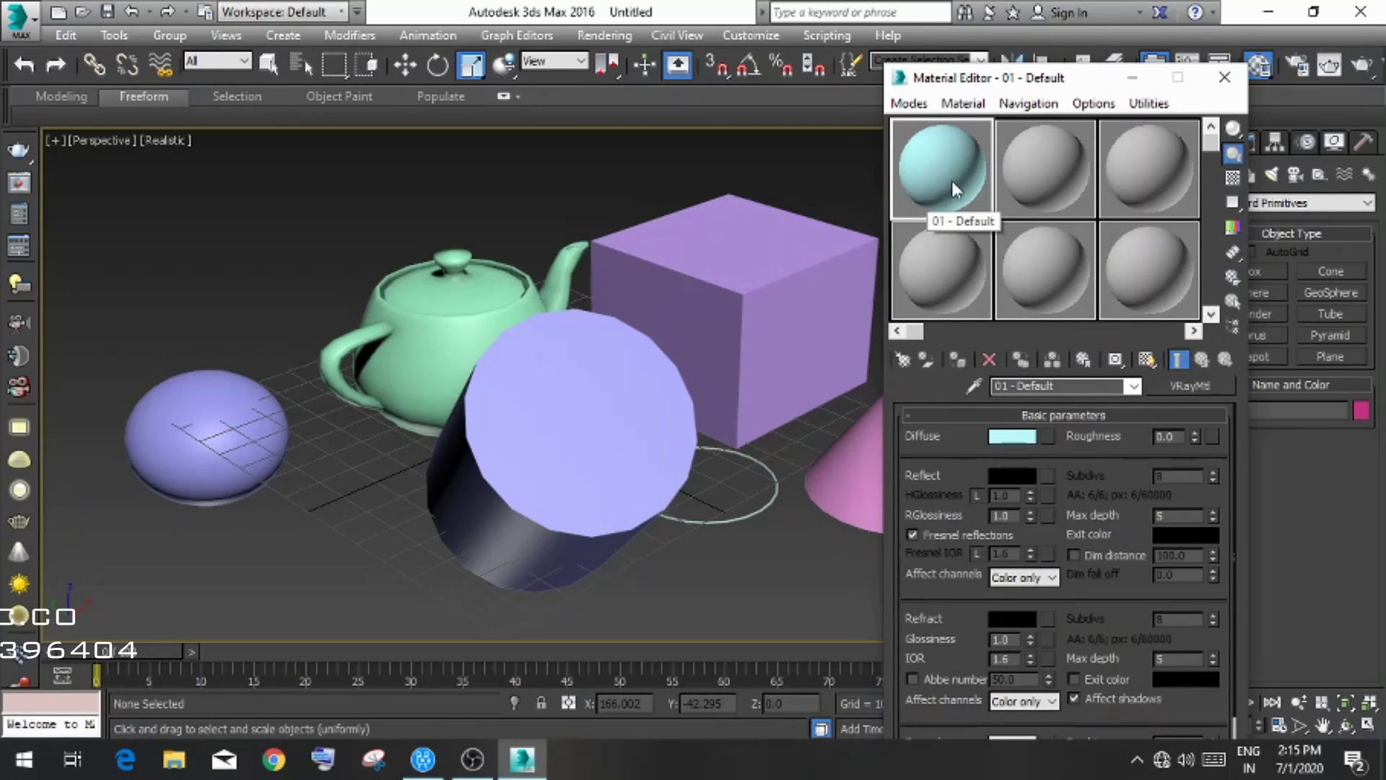
# - Apply the light-cyan material to the half sphere, box and cylinder, then close the Material Editor
pyautogui.moveTo(952, 180)
pyautogui.mouseDown()
pyautogui.moveTo(177, 463)
pyautogui.moveTo(906, 176)
pyautogui.moveTo(145, 419)
pyautogui.mouseUp()
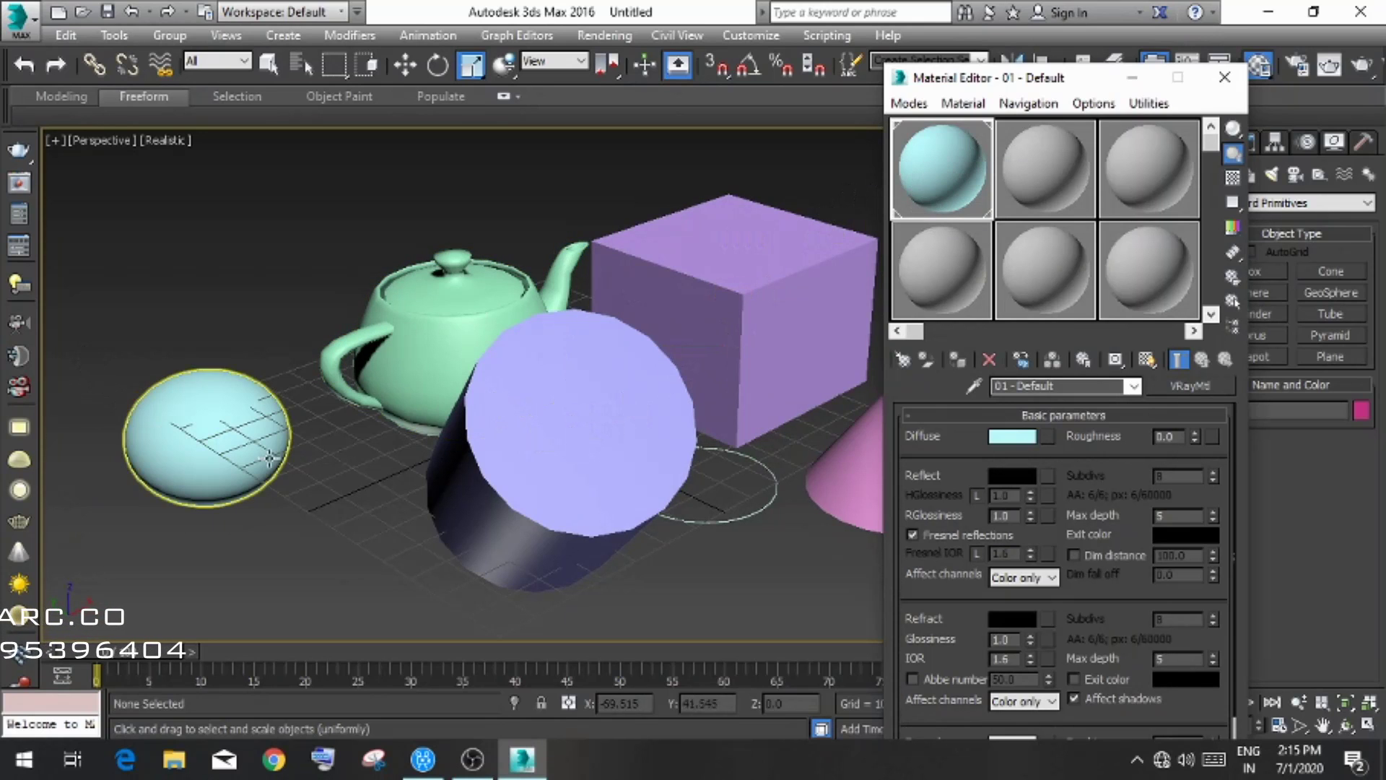
pyautogui.moveTo(729, 267); pyautogui.dragTo(731, 269)
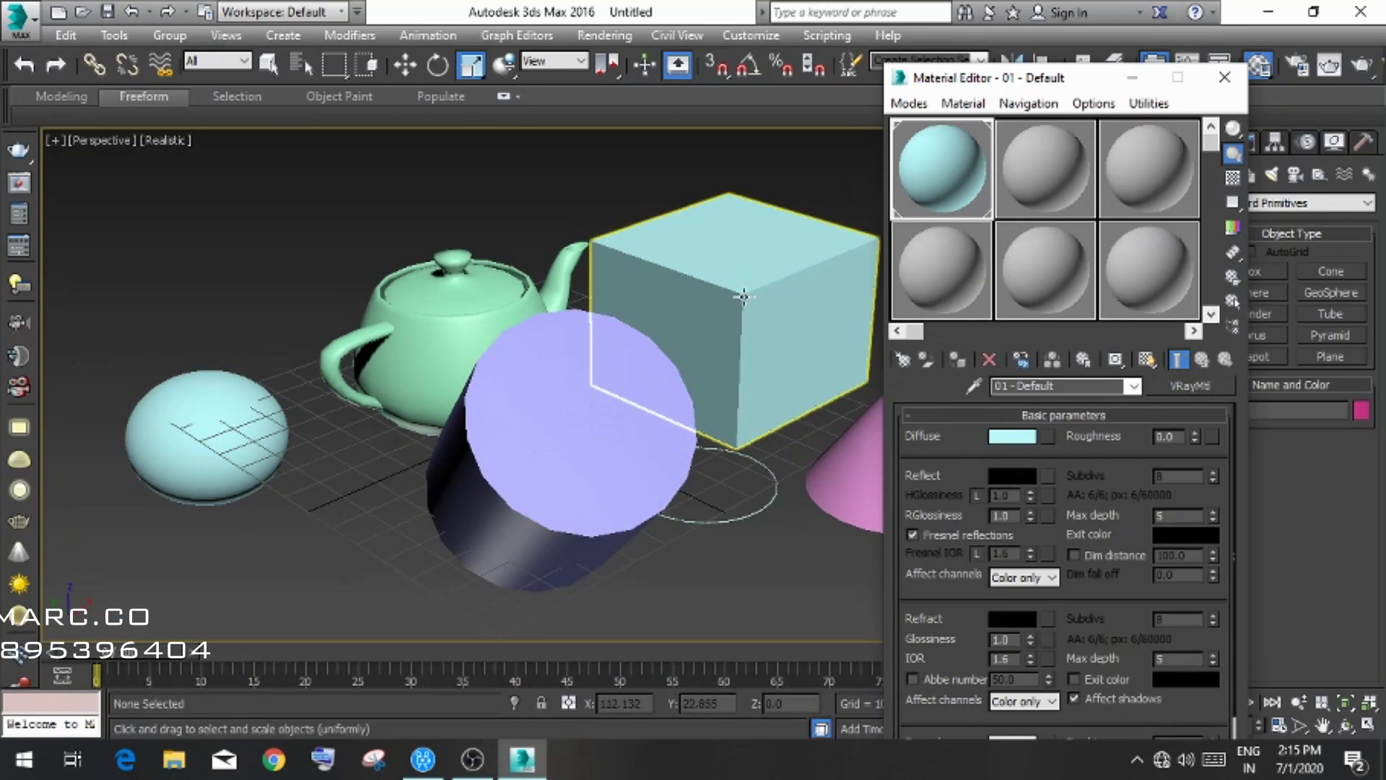
pyautogui.moveTo(942, 170); pyautogui.dragTo(517, 439)
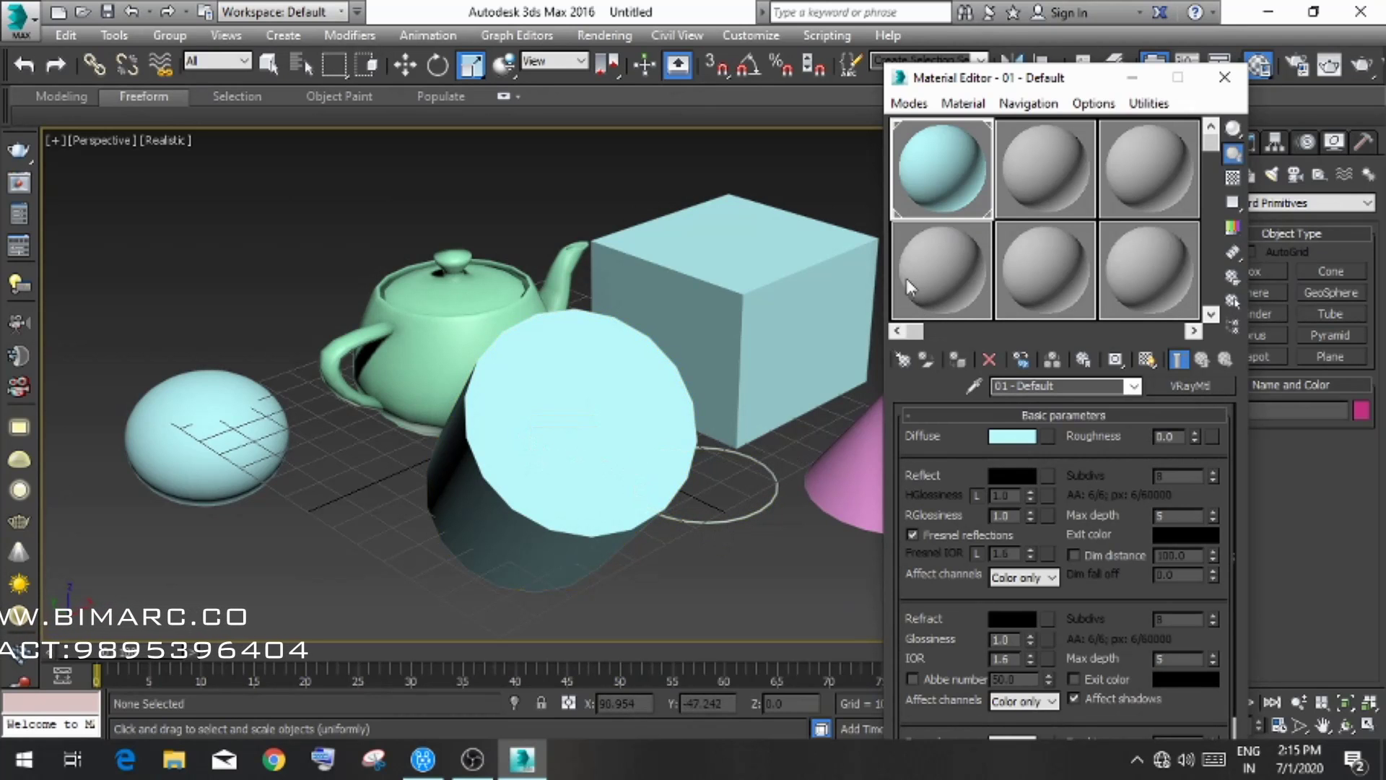
pyautogui.moveTo(643, 390); pyautogui.dragTo(603, 414, button='middle')
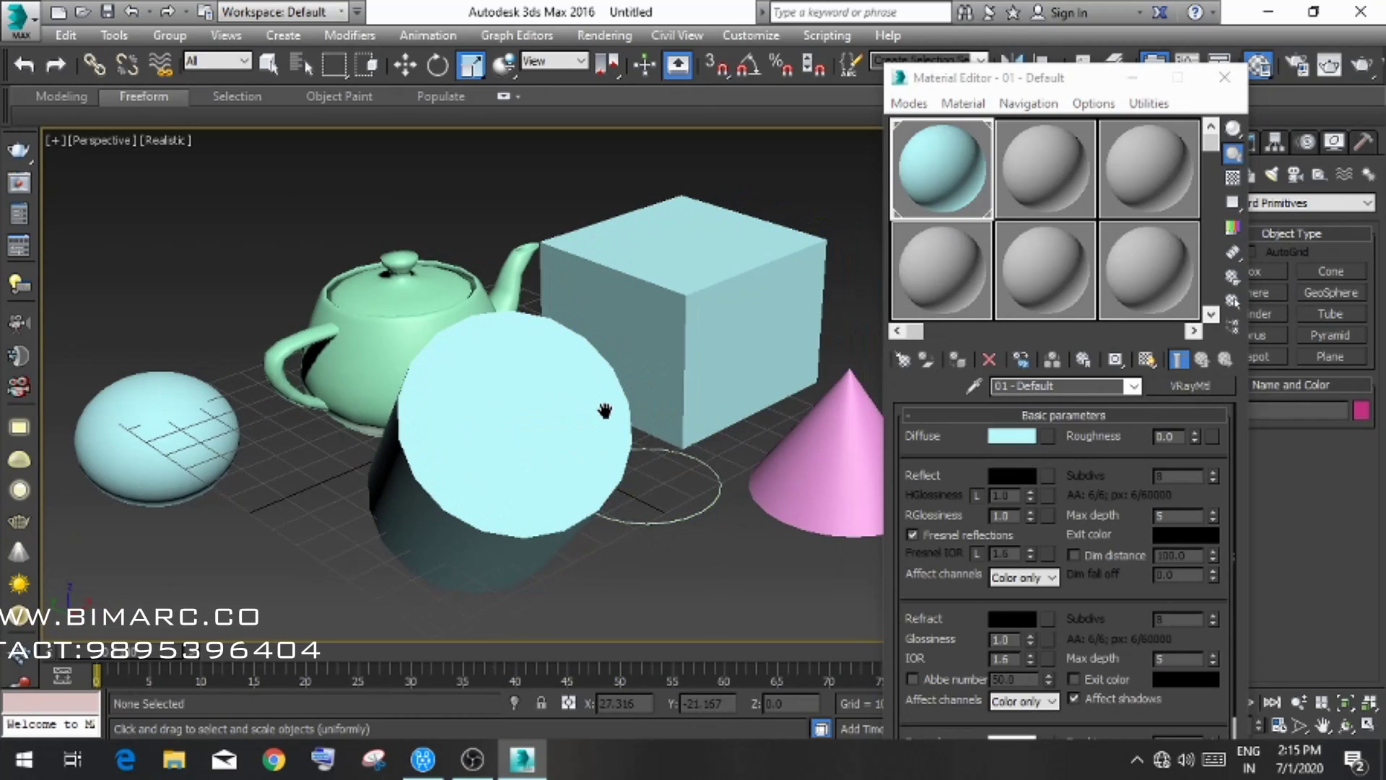
pyautogui.click(1242, 80)
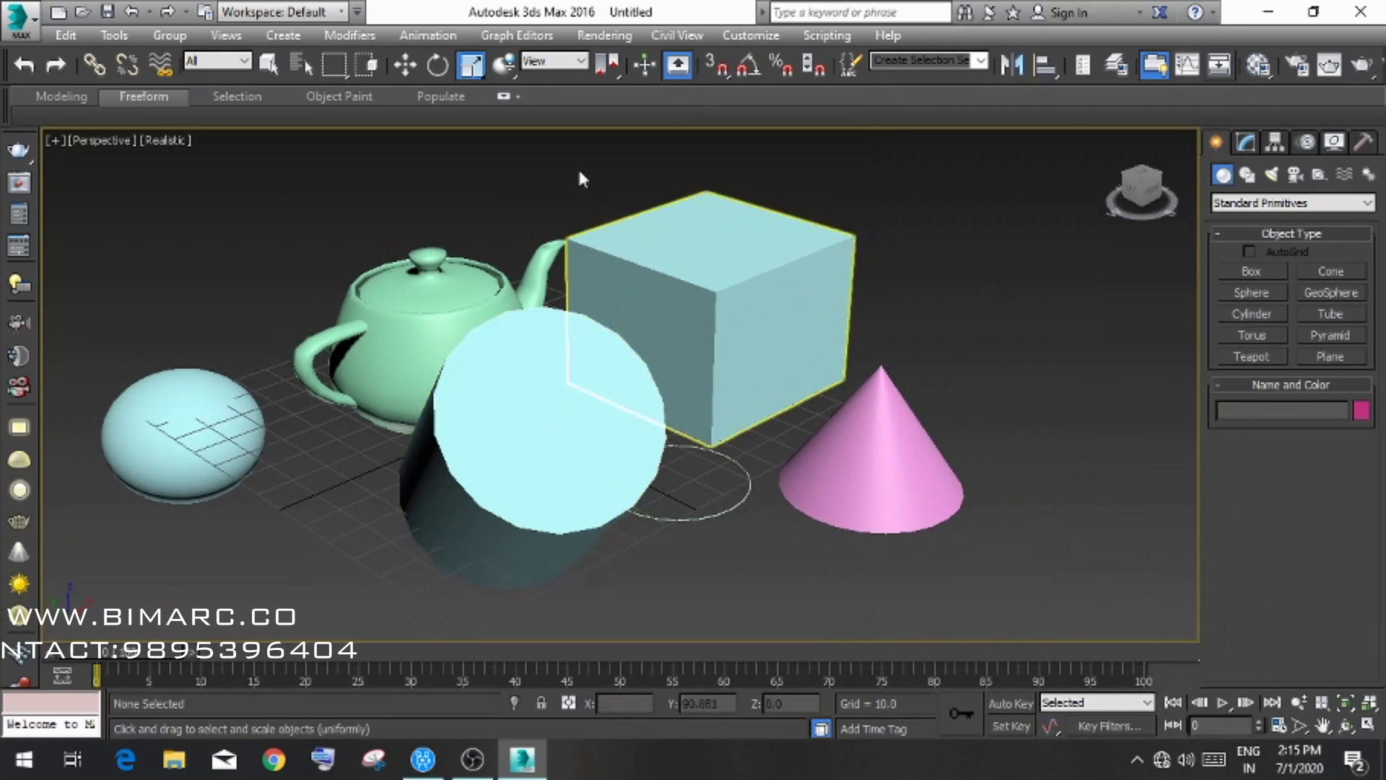
pyautogui.moveTo(497, 471); pyautogui.dragTo(551, 462, button='middle')
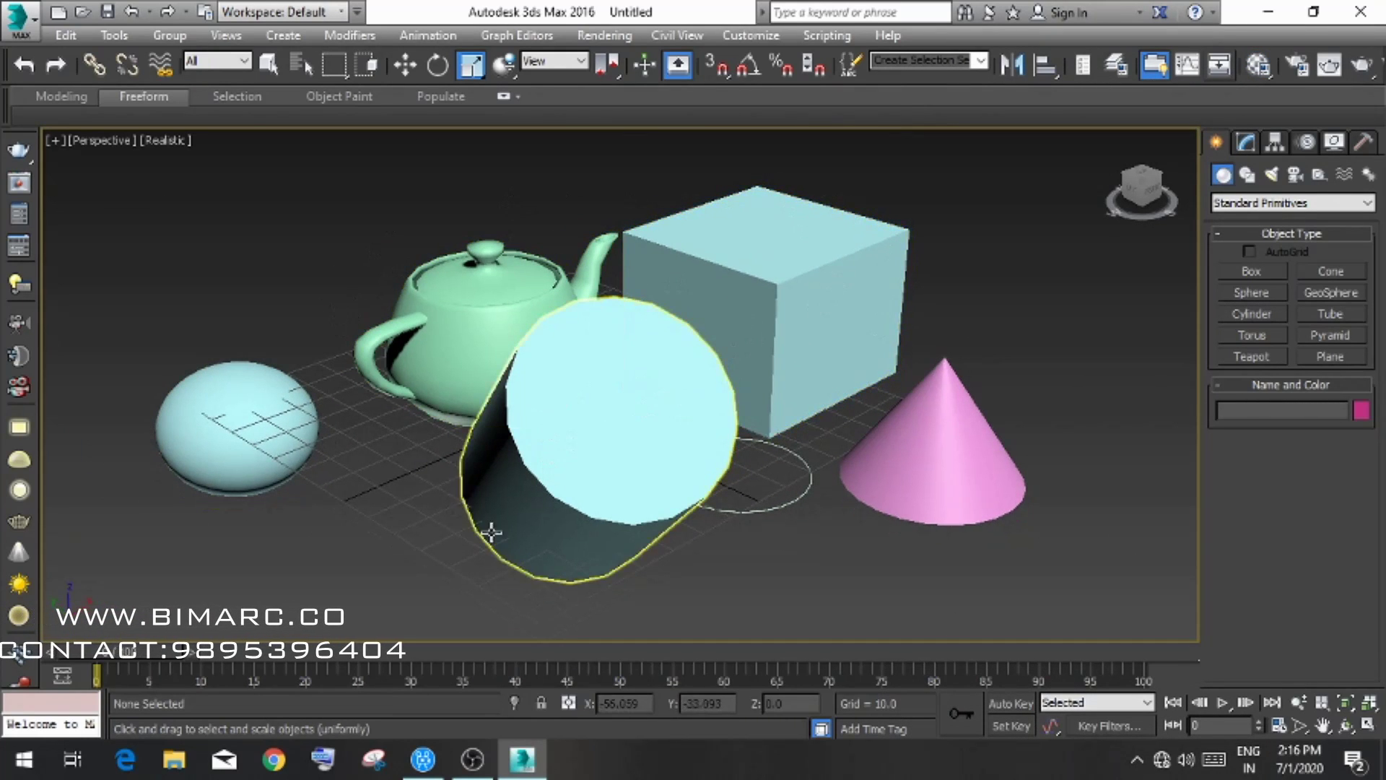
pyautogui.click(1362, 66)
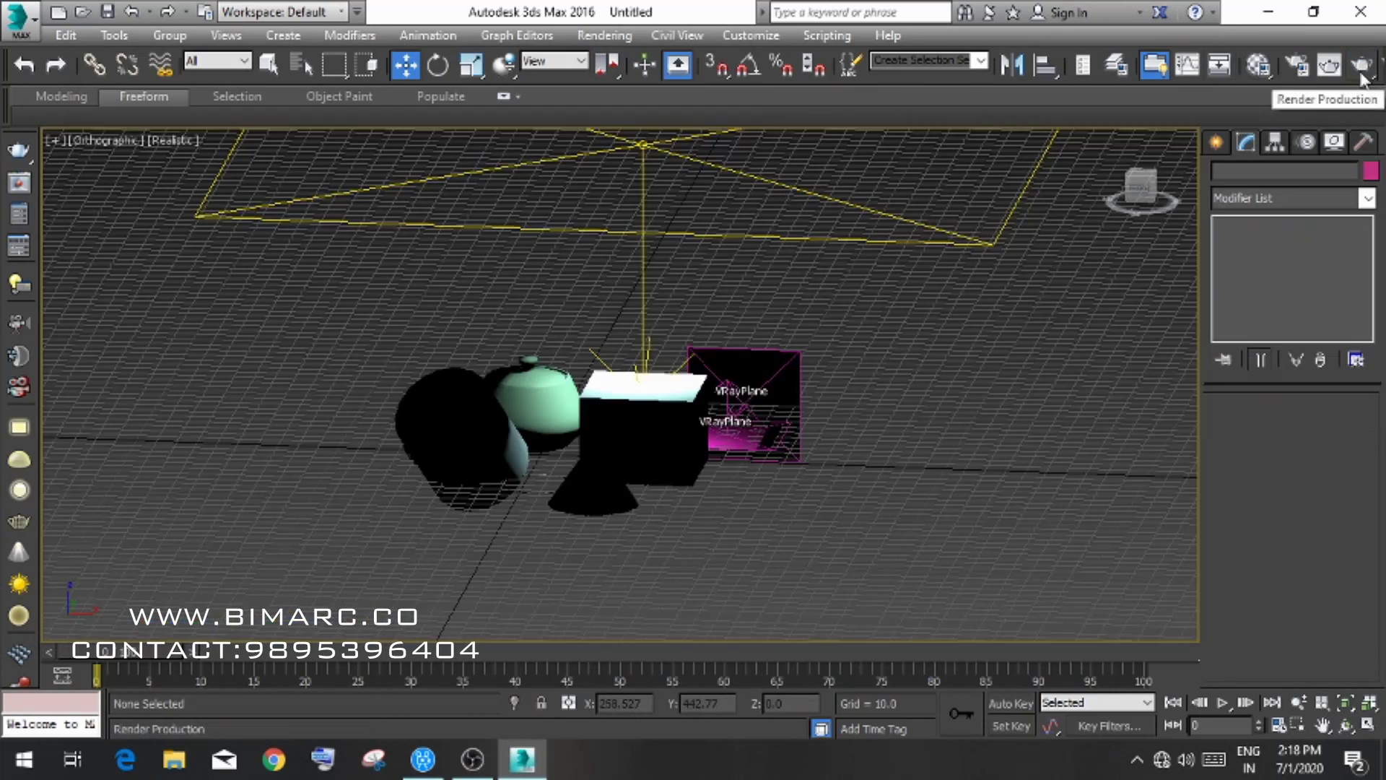
# - Render the scene with V-Ray, zooming the frame buffer in and out during rendering
pyautogui.click(1361, 68)
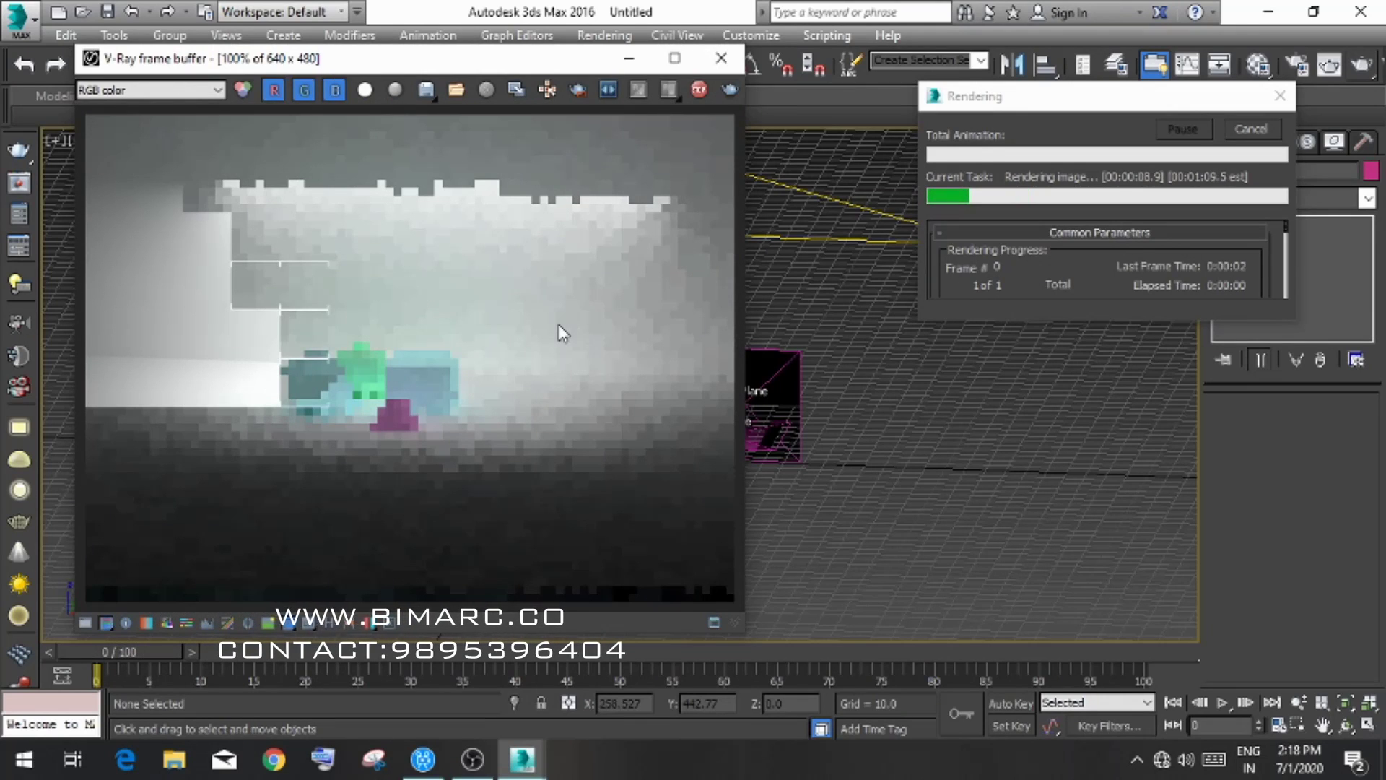
pyautogui.scroll(2, 351, 384)
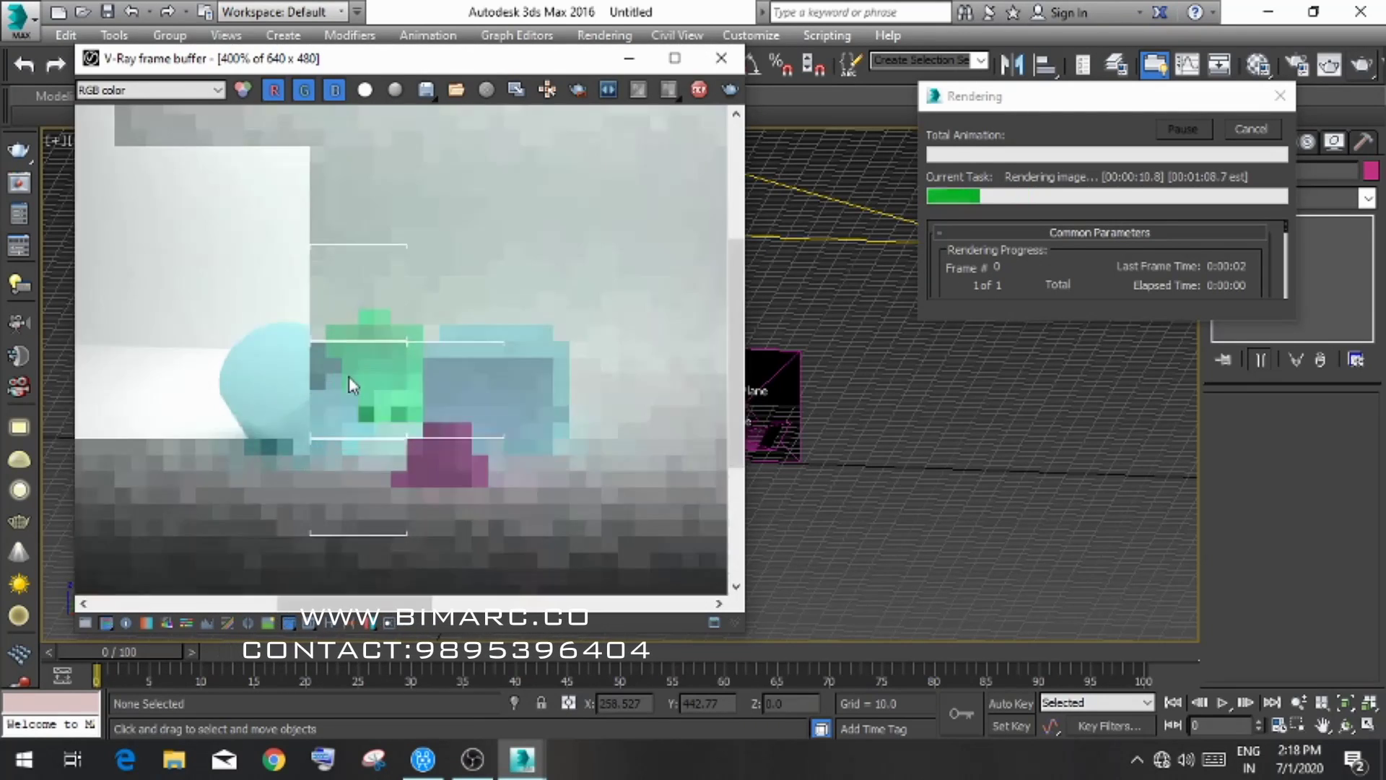
pyautogui.scroll(1, 353, 384)
pyautogui.scroll(-2, 426, 408)
pyautogui.scroll(1, 423, 384)
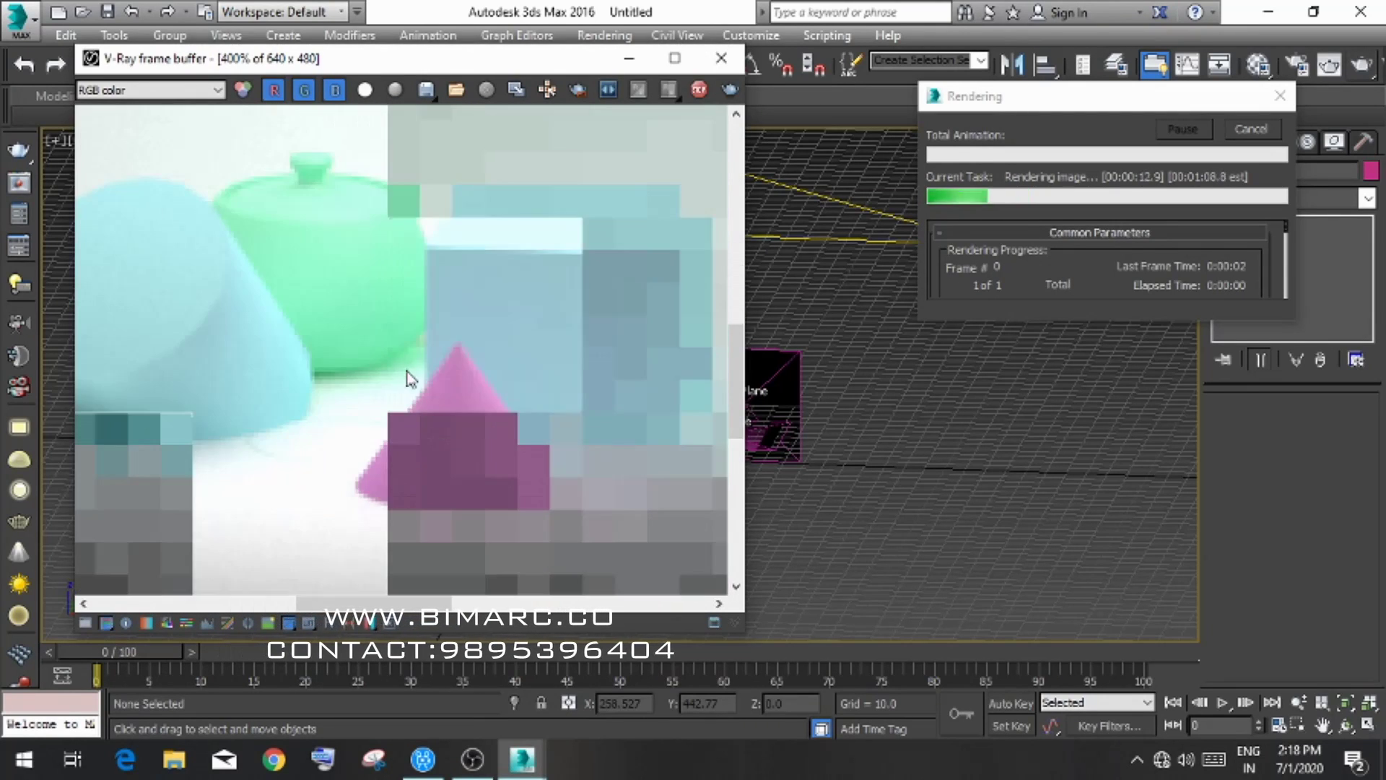
pyautogui.scroll(-1, 409, 377)
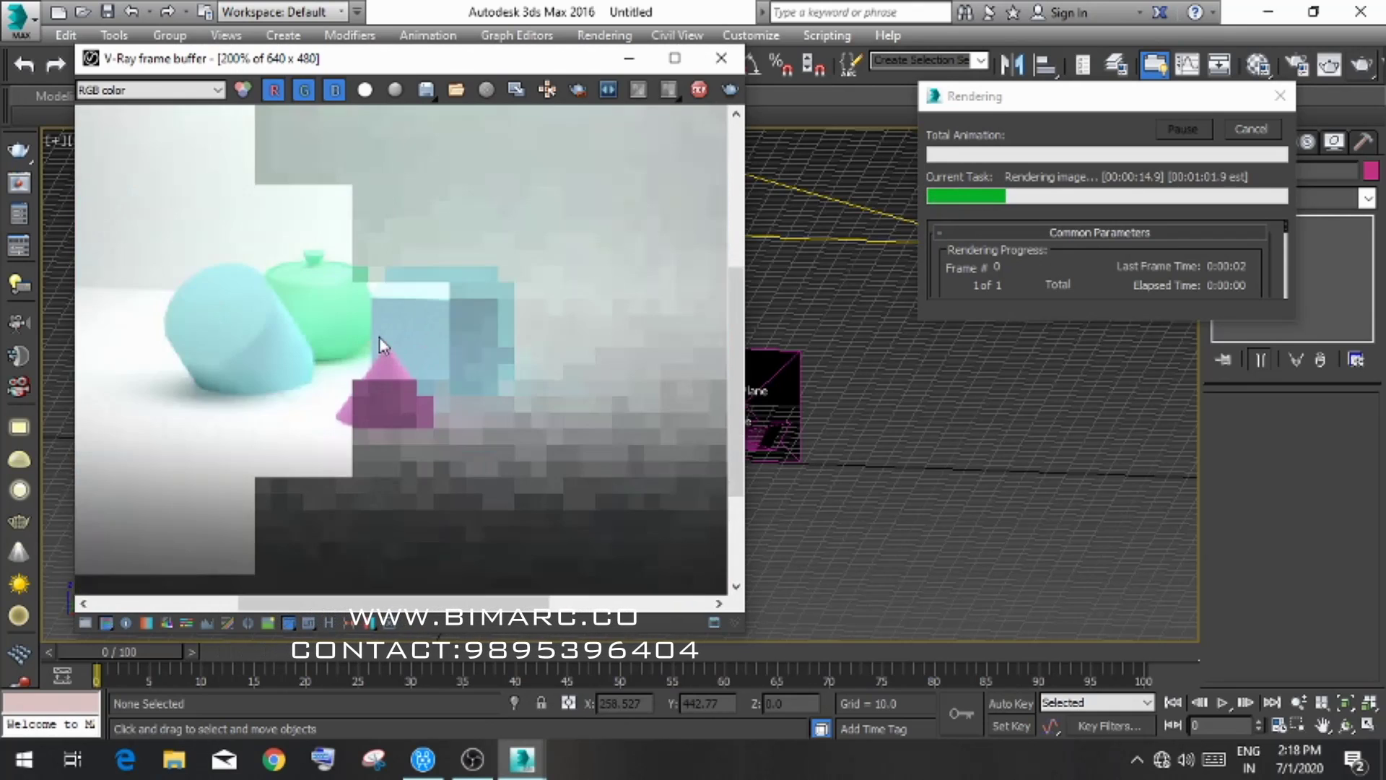
pyautogui.scroll(-1, 379, 337)
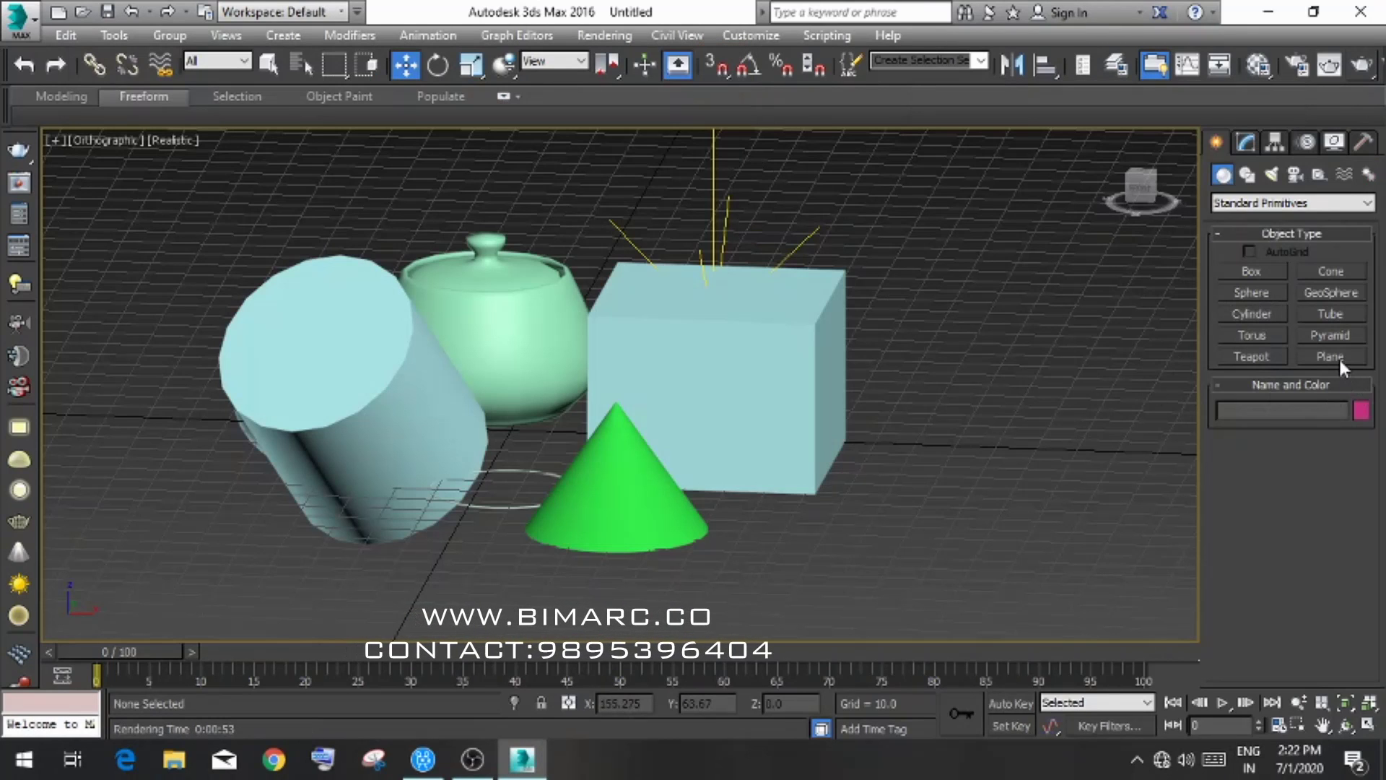
# - Add a pink pyramid right of the cone and a green box between cone and pyramid
pyautogui.click(1334, 344)
pyautogui.moveTo(816, 606); pyautogui.dragTo(950, 555)
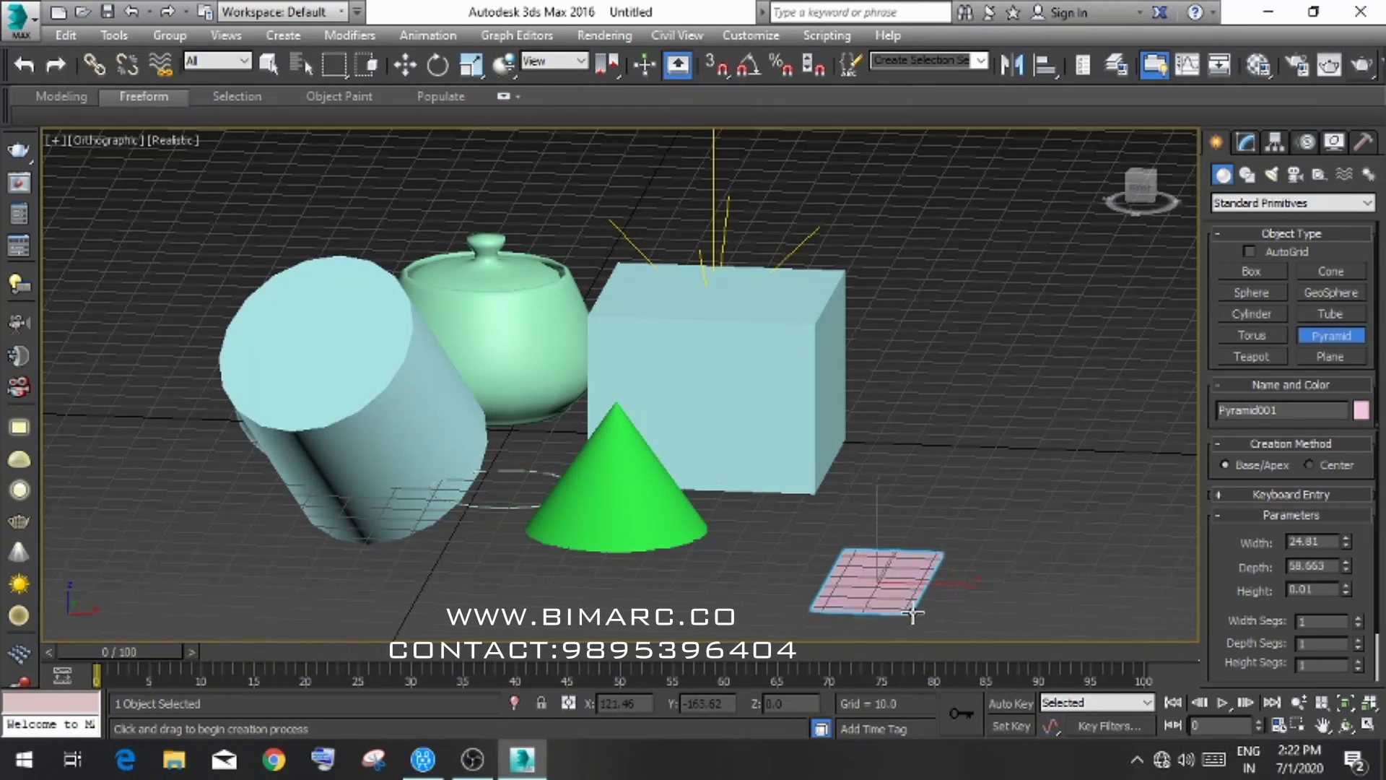
pyautogui.click(910, 470)
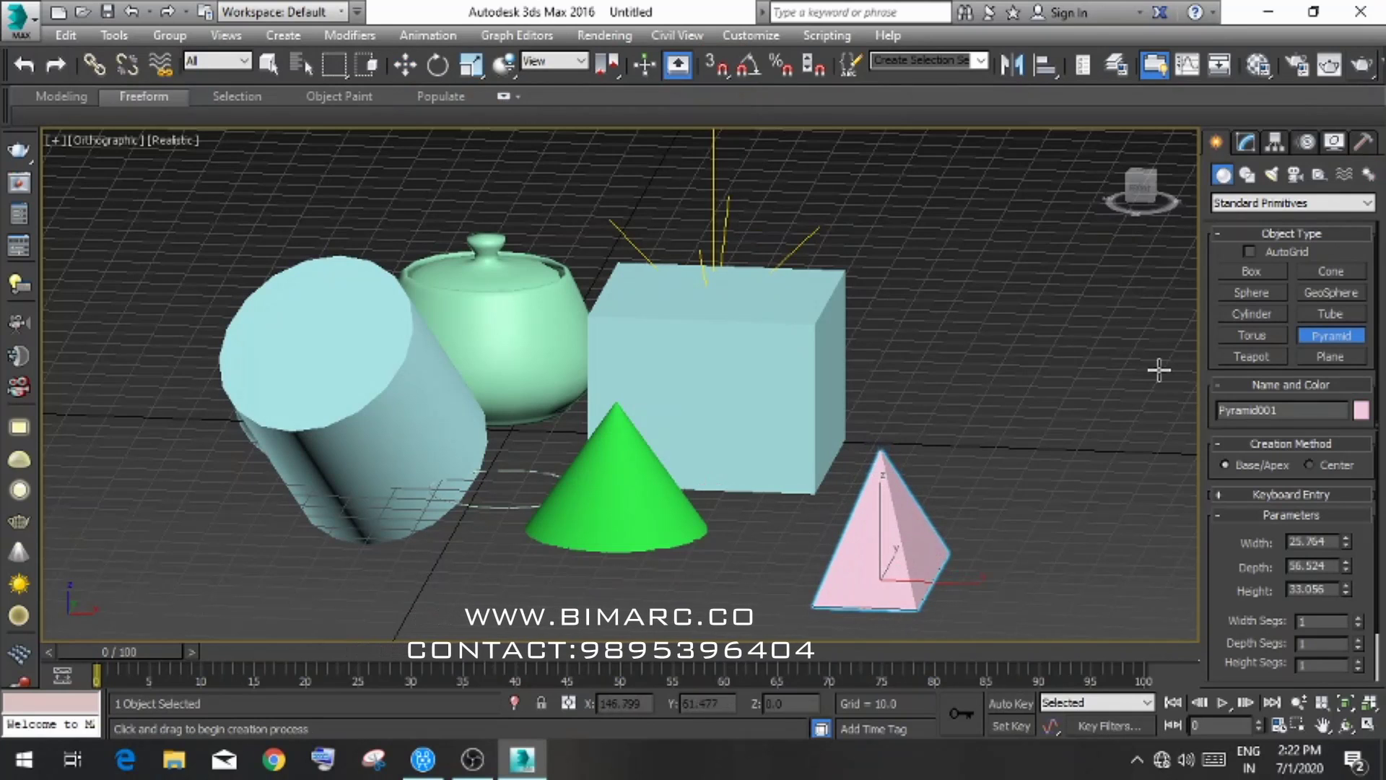
pyautogui.click(1251, 271)
pyautogui.moveTo(737, 587); pyautogui.dragTo(841, 523)
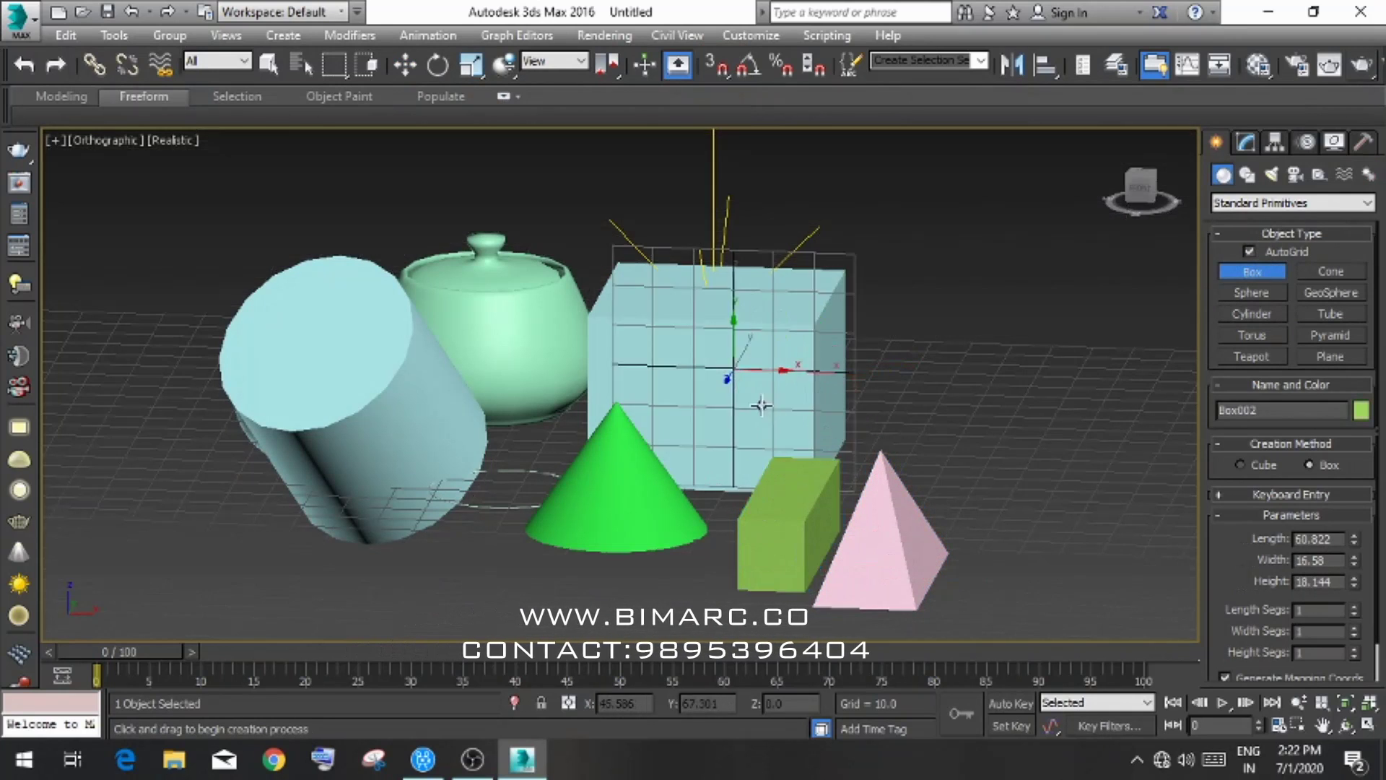
# - Draw a small pink box on the big box's face and render the updated scene
pyautogui.moveTo(774, 370); pyautogui.dragTo(730, 415)
pyautogui.click(849, 412)
pyautogui.moveTo(848, 412); pyautogui.dragTo(852, 394, button='middle')
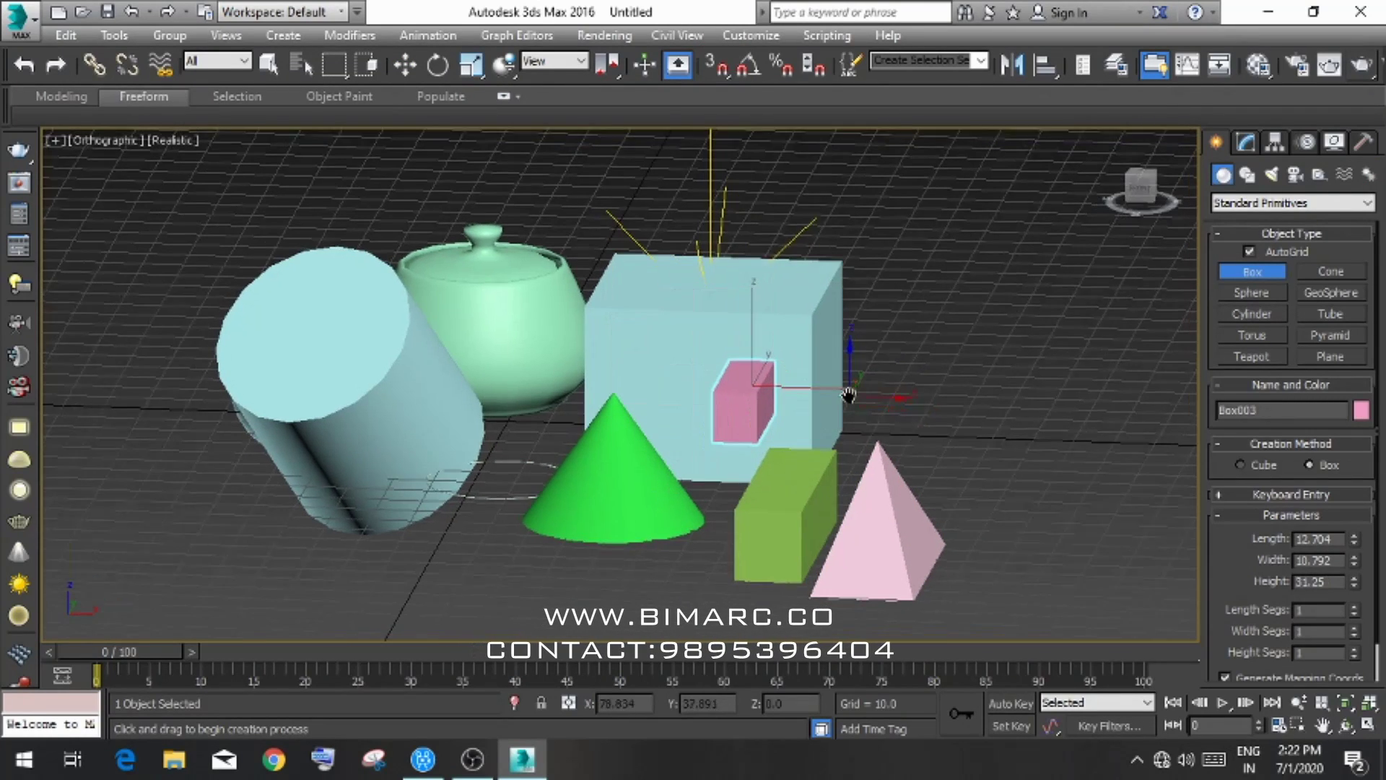
pyautogui.click(1363, 67)
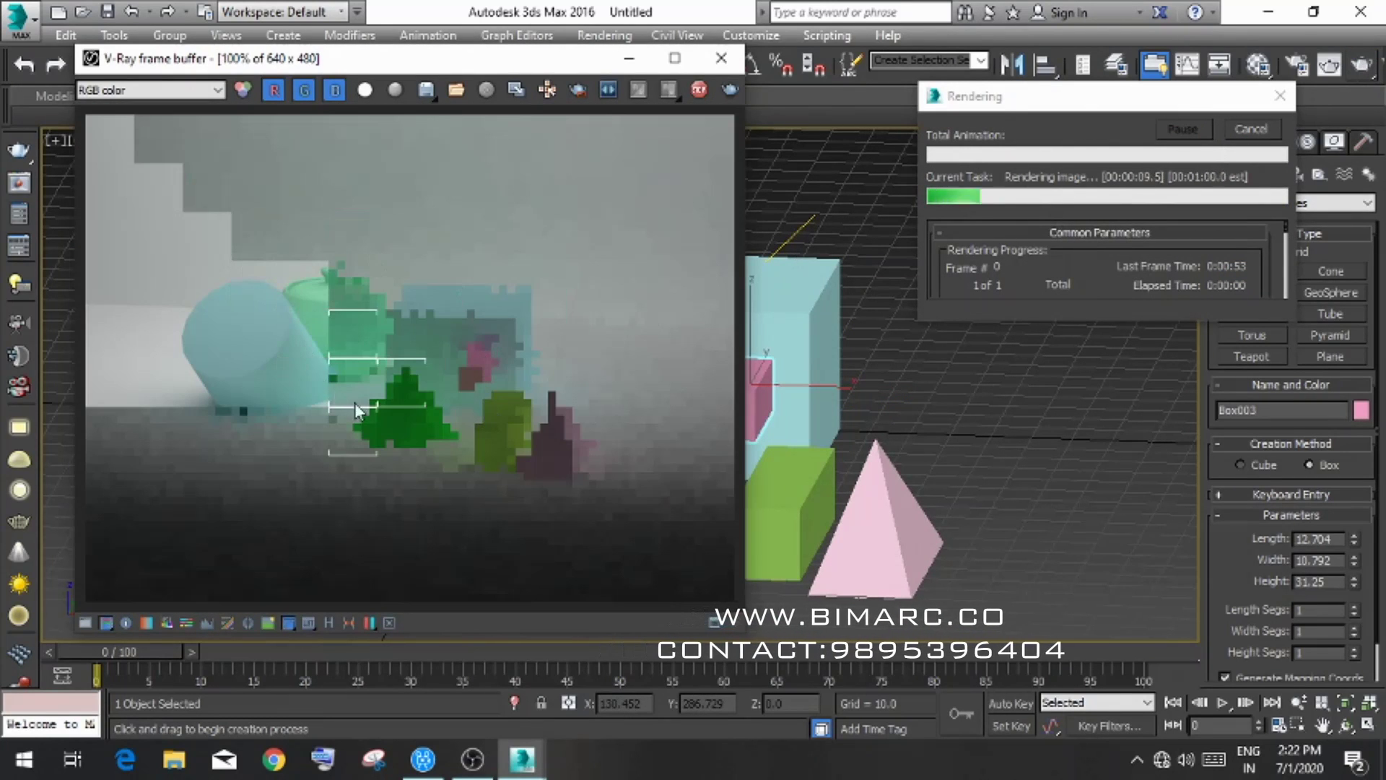
# - Let the render finish, zooming the frame buffer to inspect the new pyramid and boxes
pyautogui.scroll(1, 422, 371)
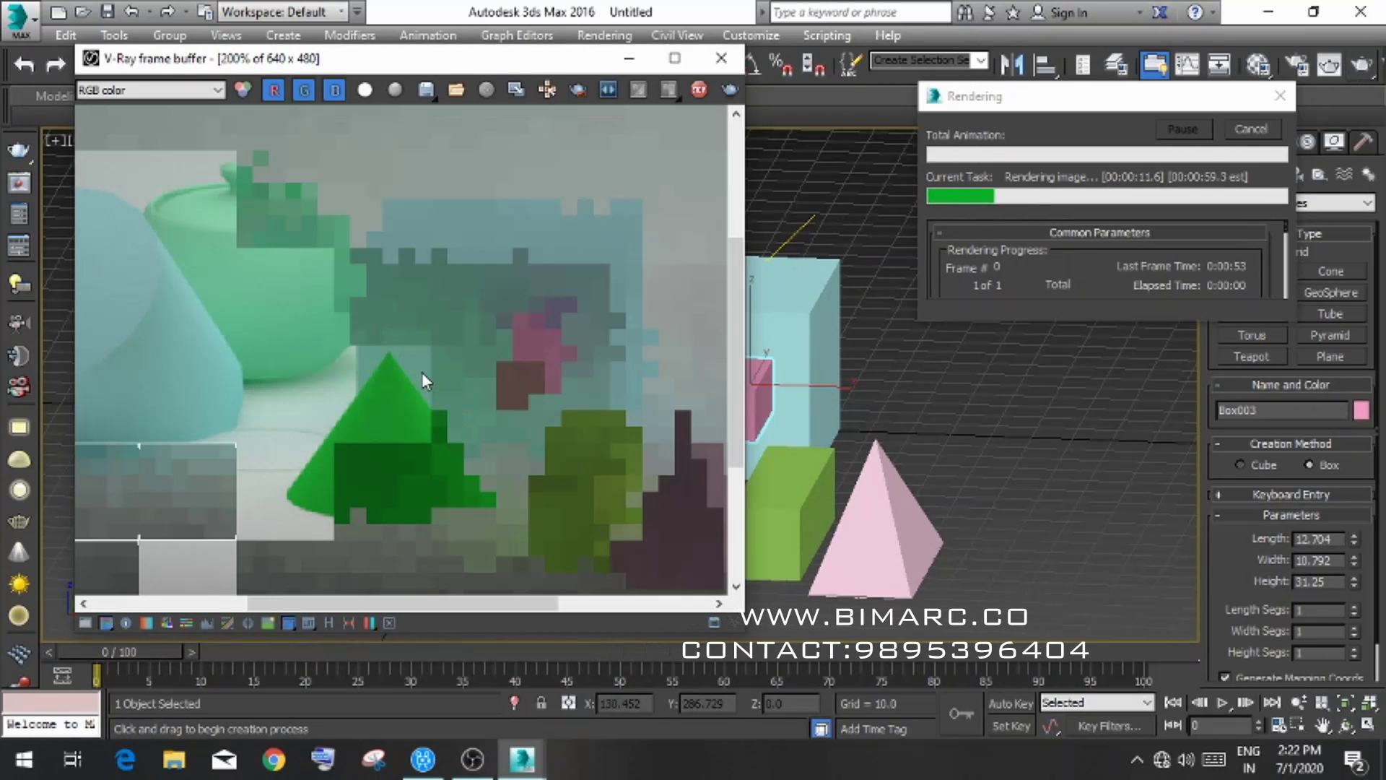
pyautogui.scroll(-1, 421, 371)
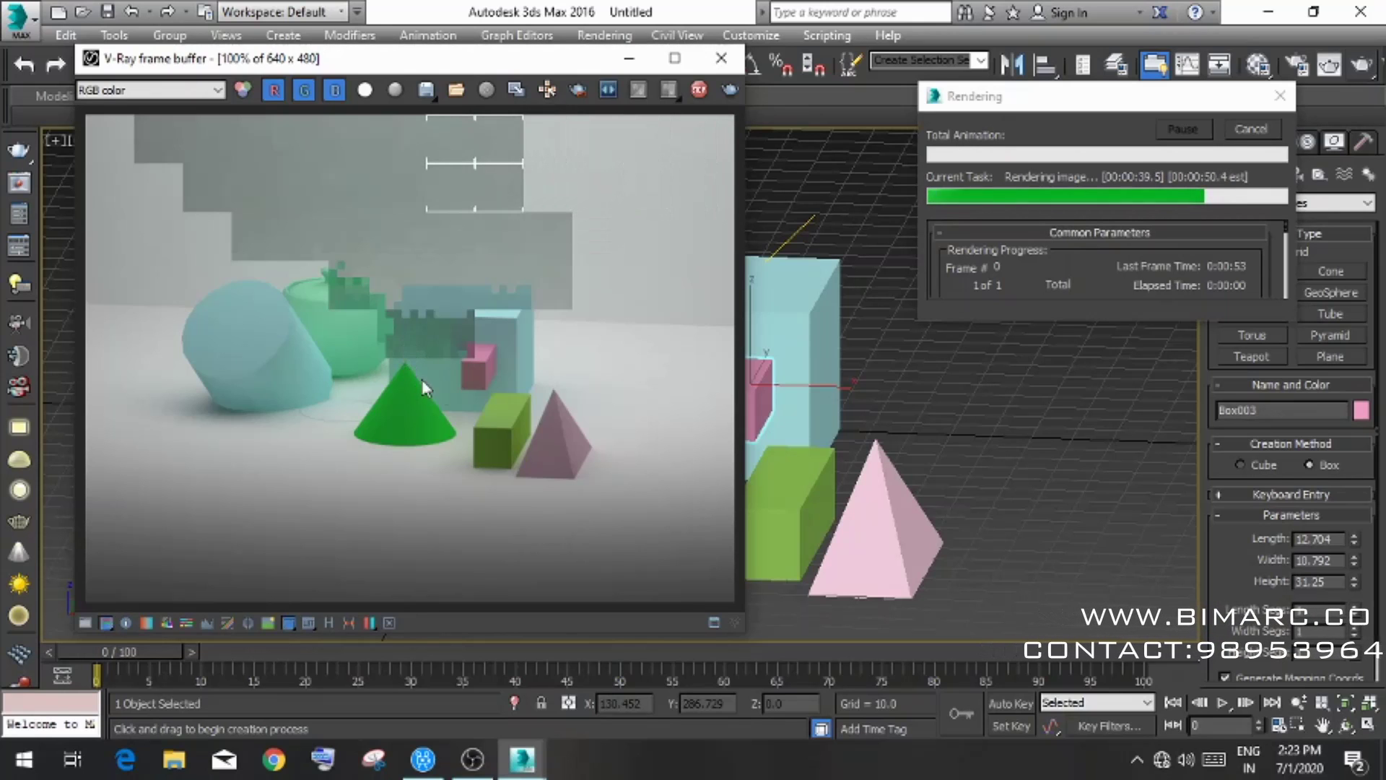
pyautogui.scroll(1, 472, 325)
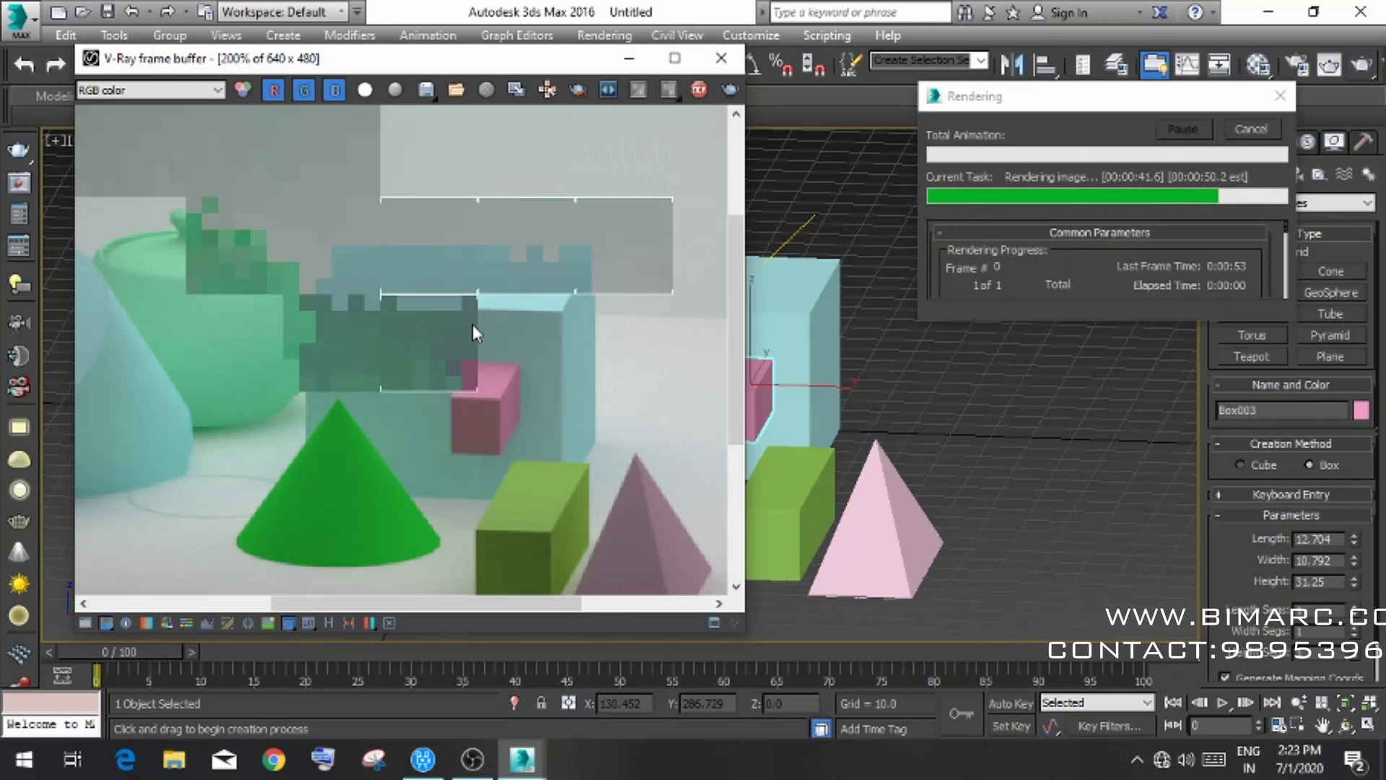
pyautogui.scroll(-1, 472, 325)
pyautogui.scroll(1, 403, 335)
pyautogui.scroll(-1, 400, 330)
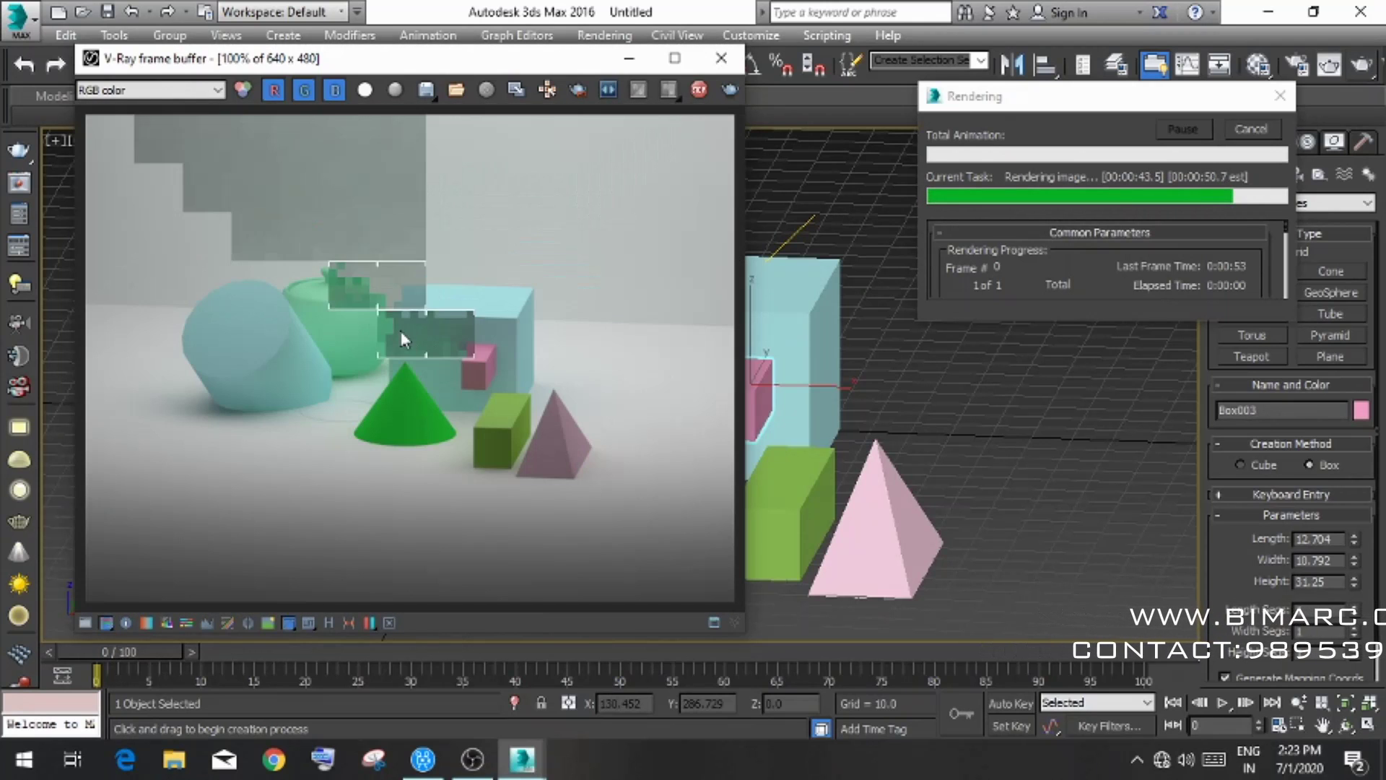
pyautogui.scroll(1, 297, 301)
pyautogui.scroll(-1, 297, 301)
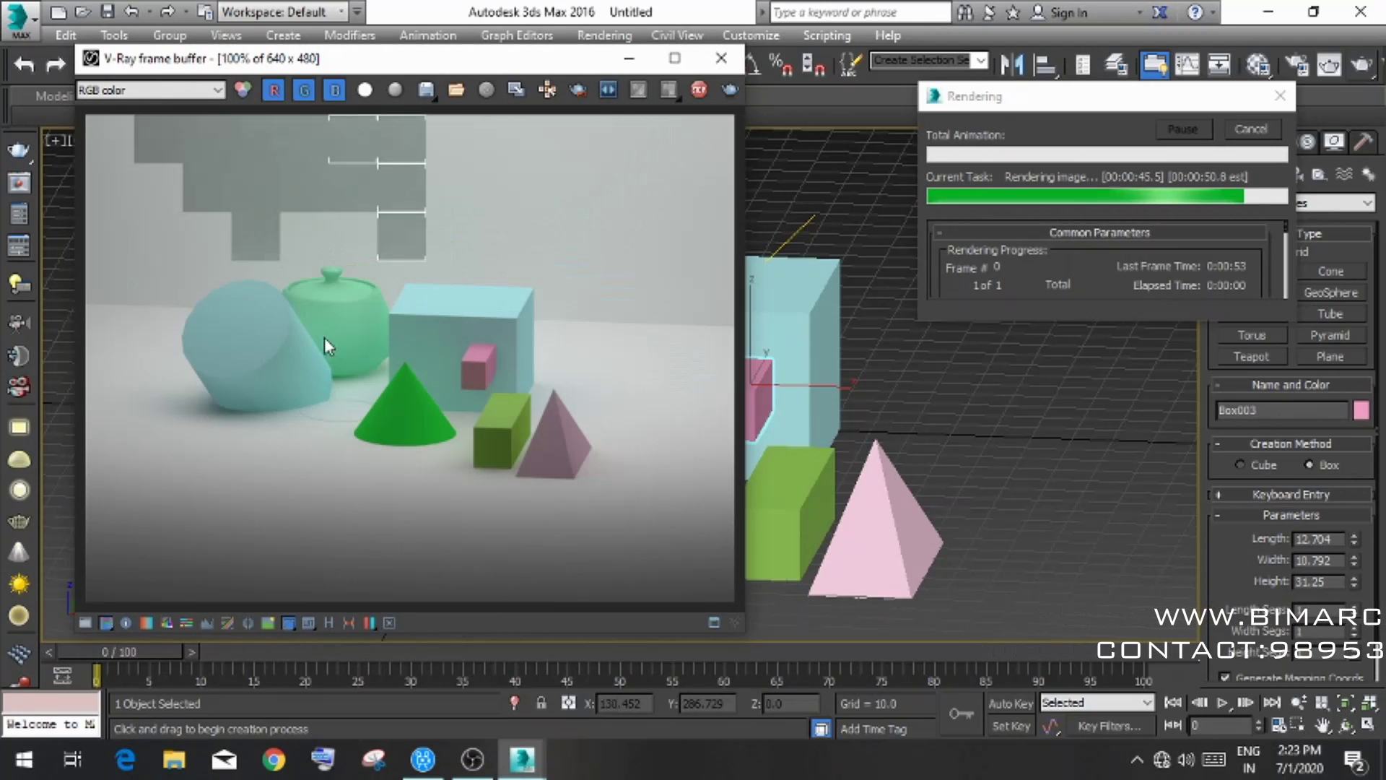
pyautogui.scroll(1, 428, 345)
pyautogui.scroll(-1, 428, 346)
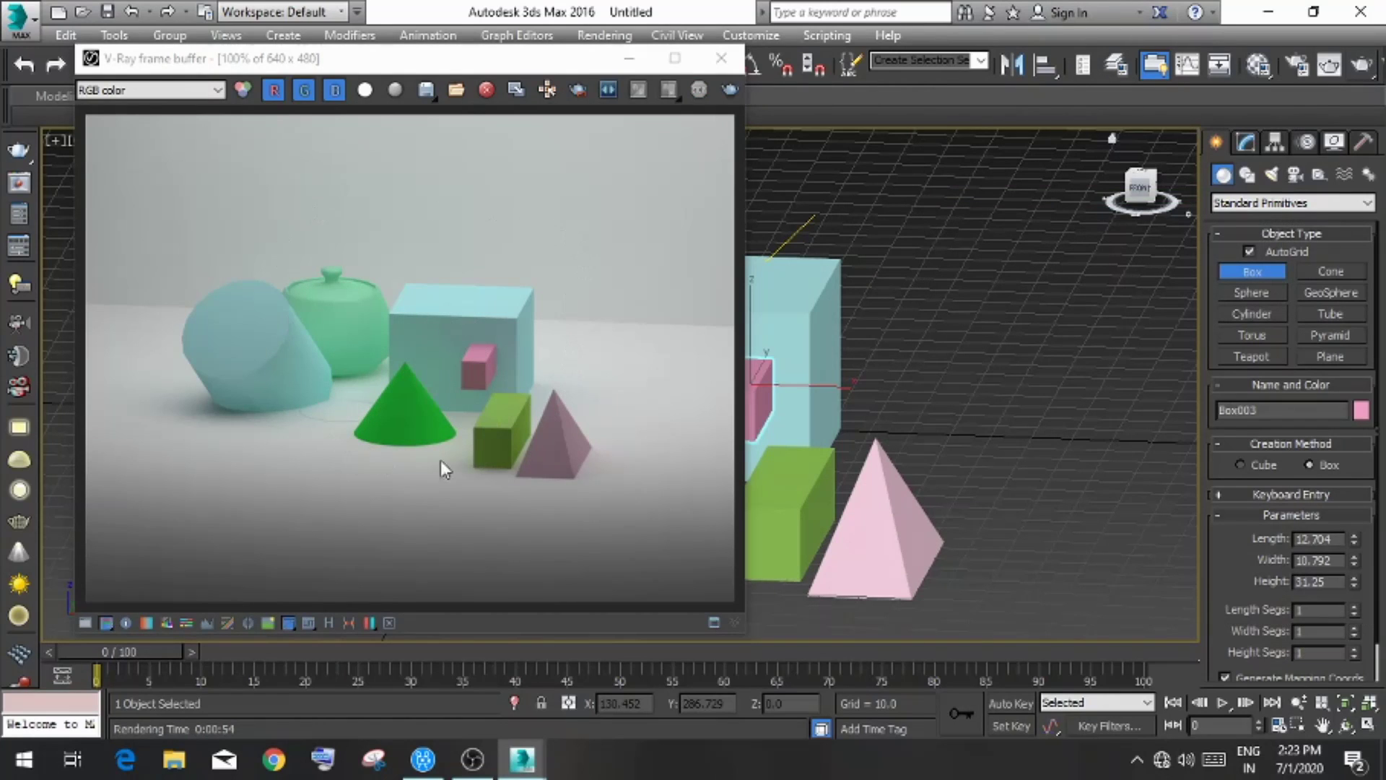
# - Close the V-Ray frame buffer window showing the finished render
pyautogui.click(720, 60)
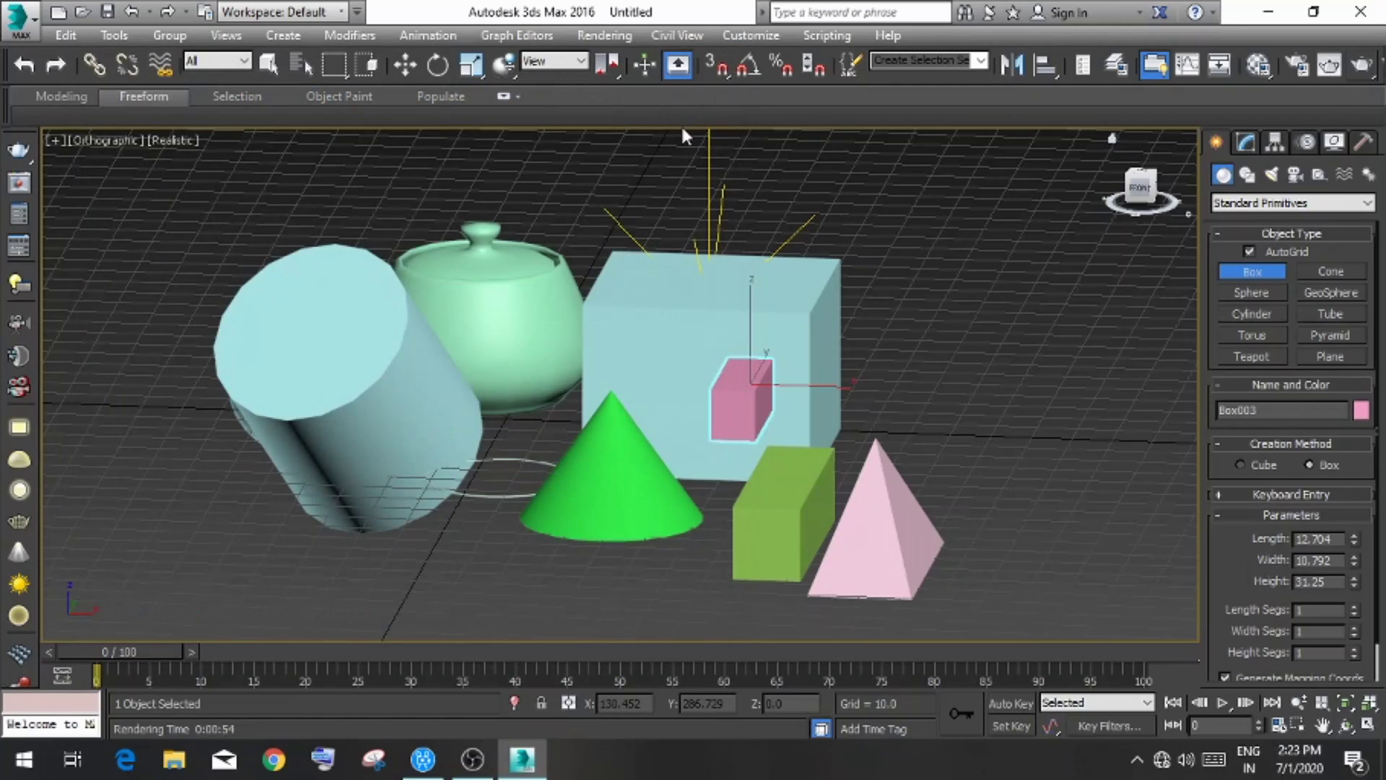